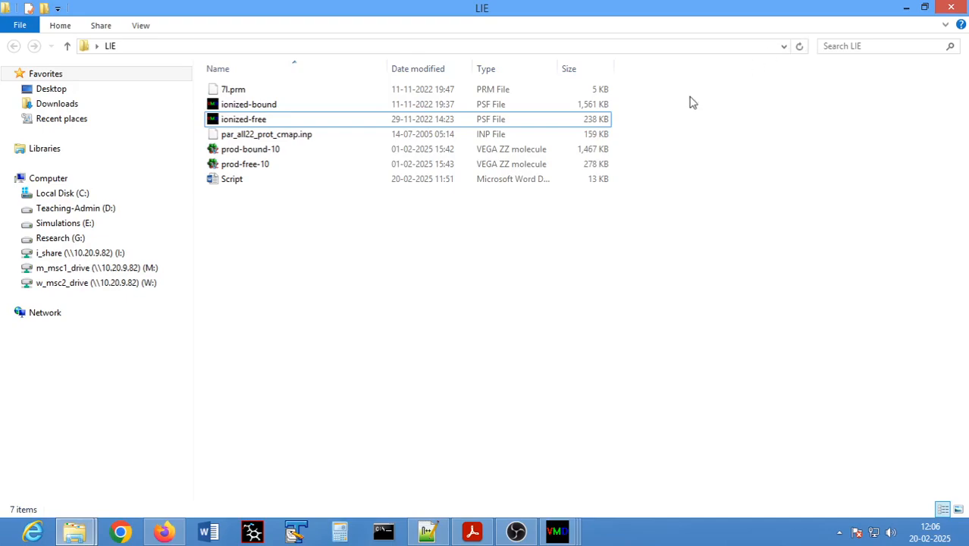
- Review the ionized-bound and ionized-free PSF files in the LIE folder, and bring the two VMD sessions into view
{"action": "left_click", "coordinate": [248, 106]}
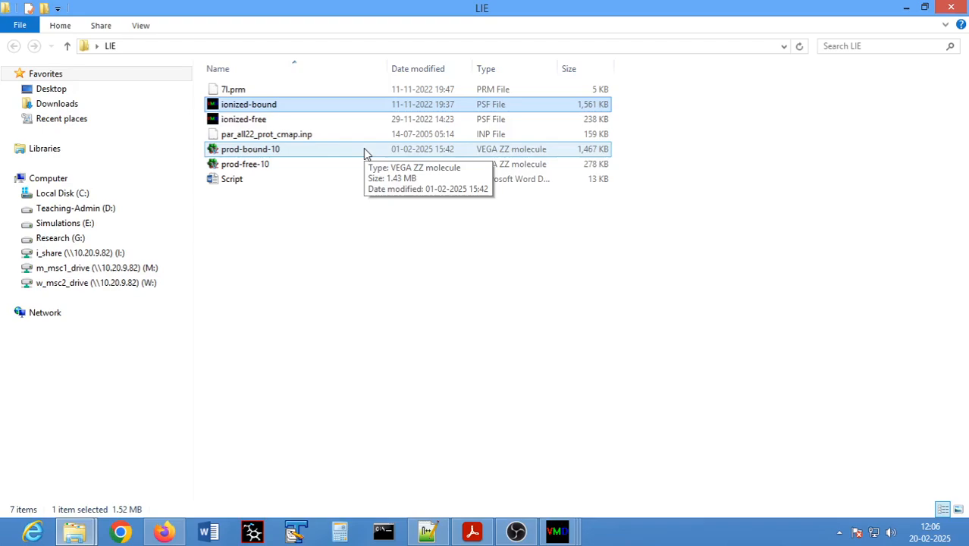
{"action": "left_click", "coordinate": [249, 121]}
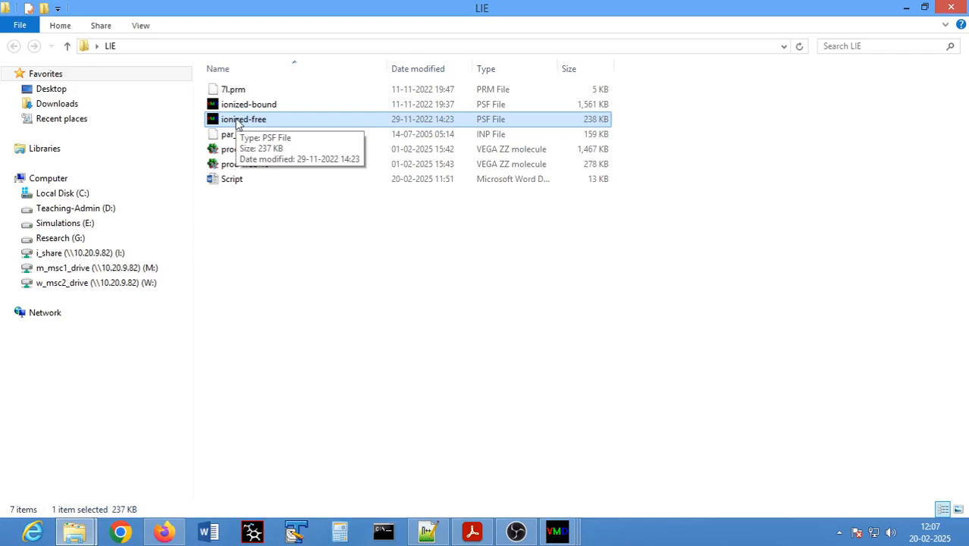
{"action": "left_click", "coordinate": [910, 8]}
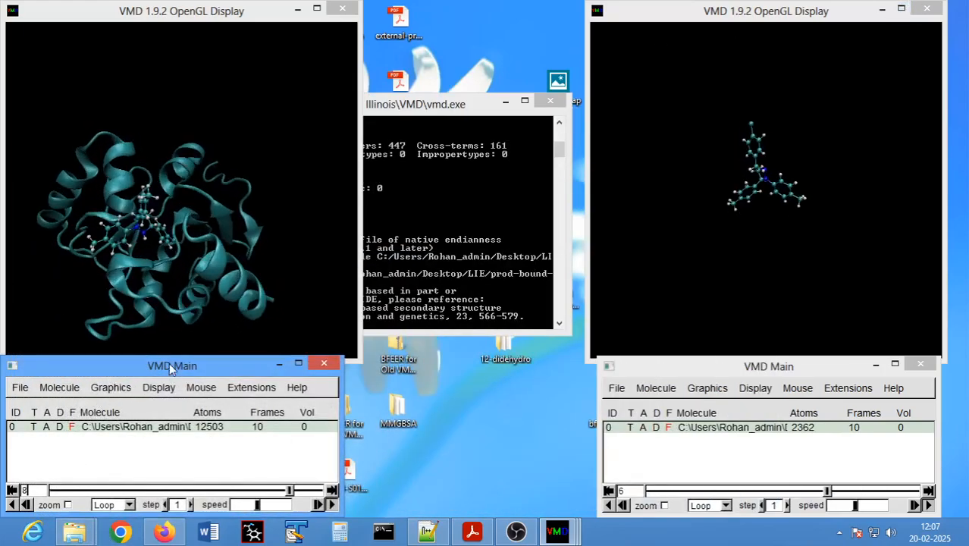
{"action": "mouse_move", "coordinate": [170, 369]}
{"action": "left_mouse_down"}
{"action": "mouse_move", "coordinate": [184, 381]}
{"action": "mouse_move", "coordinate": [172, 375]}
{"action": "left_mouse_up"}
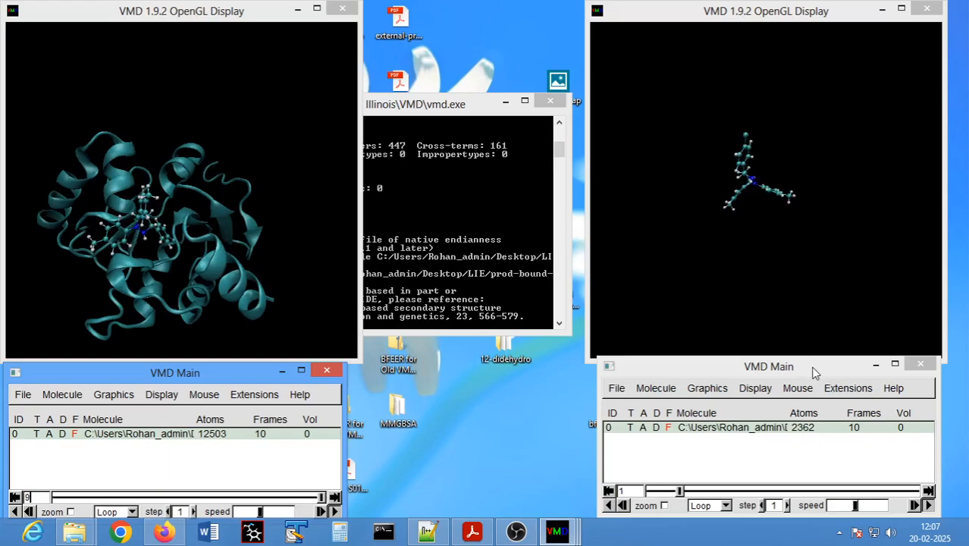
{"action": "left_click_drag", "start_coordinate": [815, 372], "coordinate": [809, 380]}
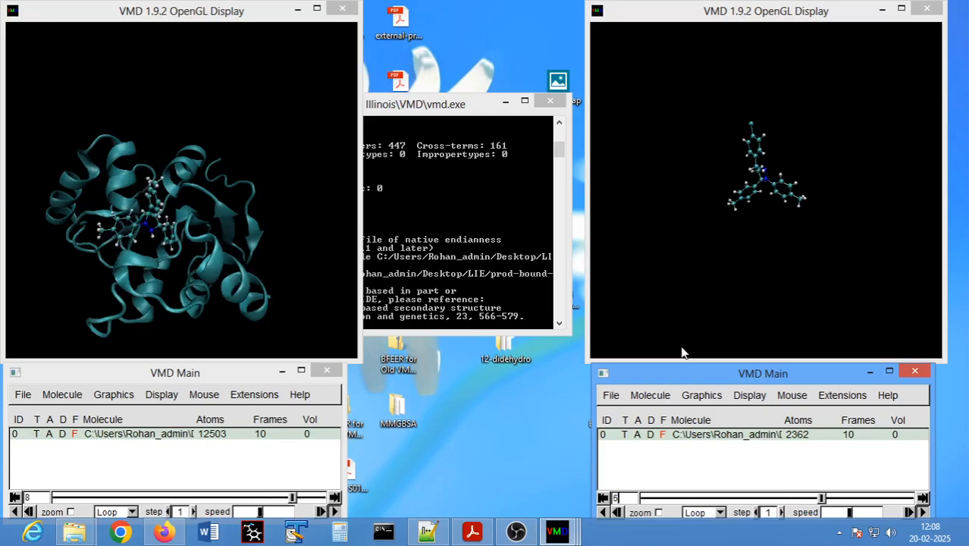
- Open the BFEER analysis plugin from the bound-state VMD session and minimize the free-ligand session's display and main windows
{"action": "left_click", "coordinate": [255, 395]}
{"action": "mouse_move", "coordinate": [273, 280]}
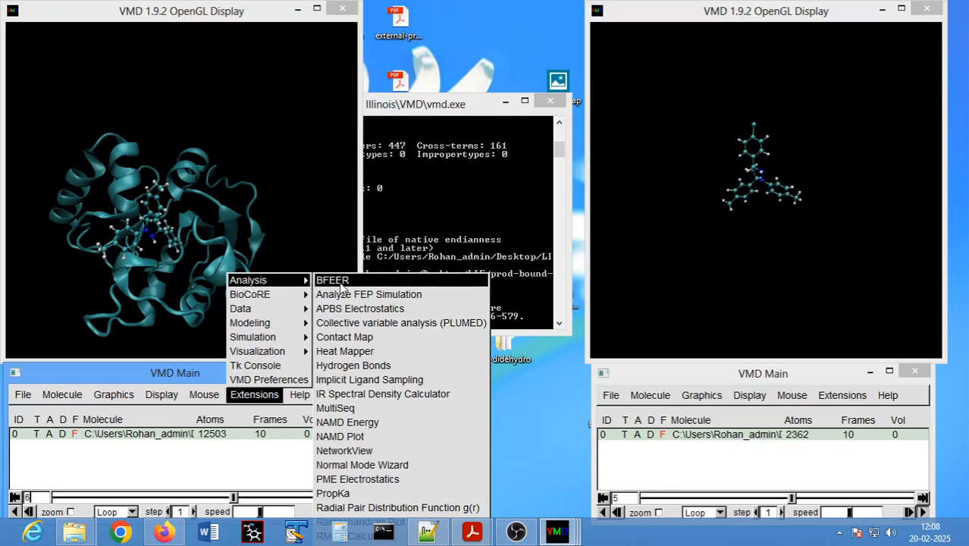
{"action": "left_click", "coordinate": [333, 281]}
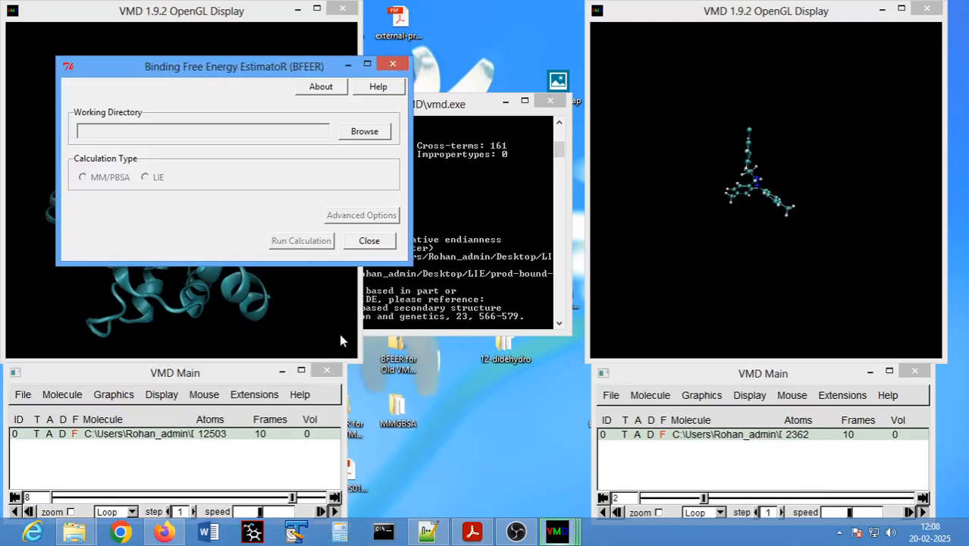
{"action": "left_click_drag", "start_coordinate": [220, 72], "coordinate": [459, 89]}
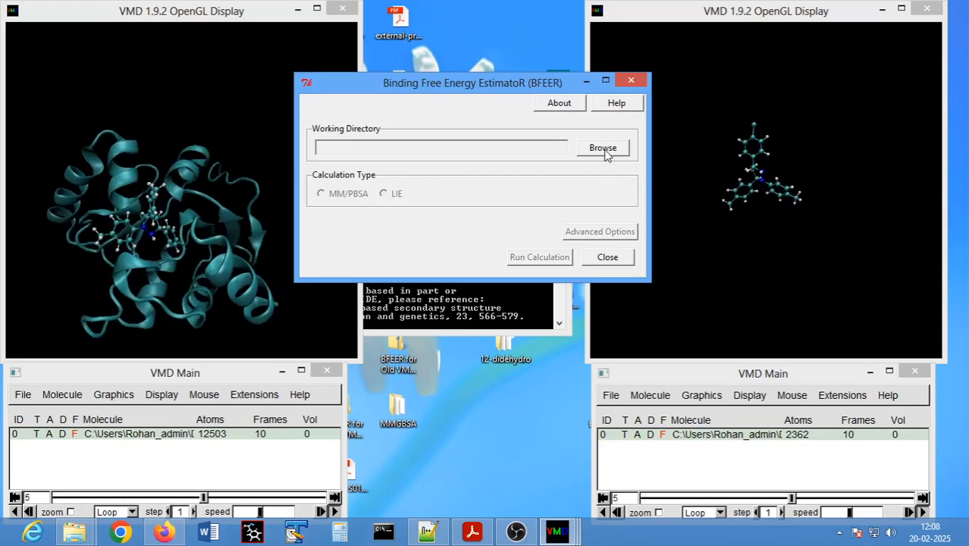
{"action": "left_click", "coordinate": [882, 8]}
{"action": "left_click", "coordinate": [871, 371]}
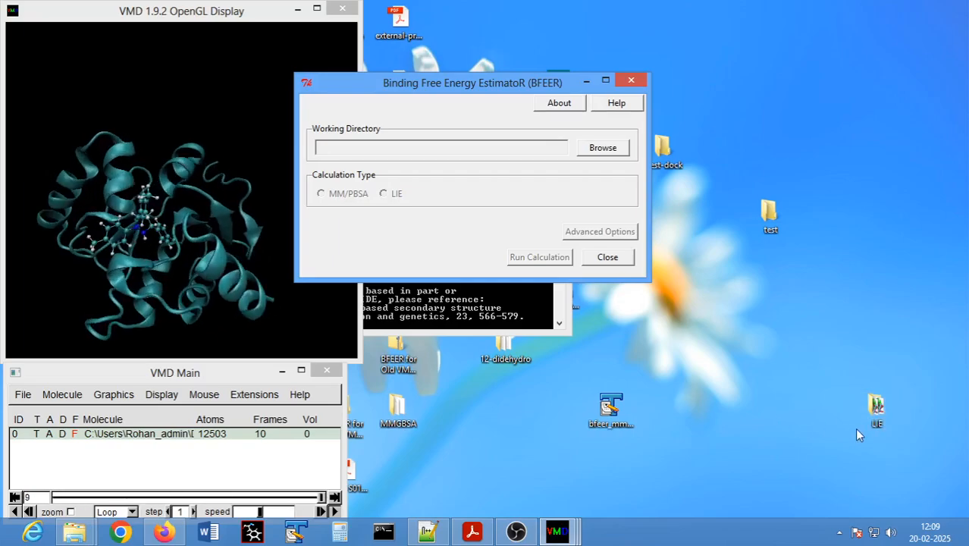
- Copy the full path of the LIE folder on the desktop and return to the BFEER window
{"action": "double_click", "coordinate": [876, 414]}
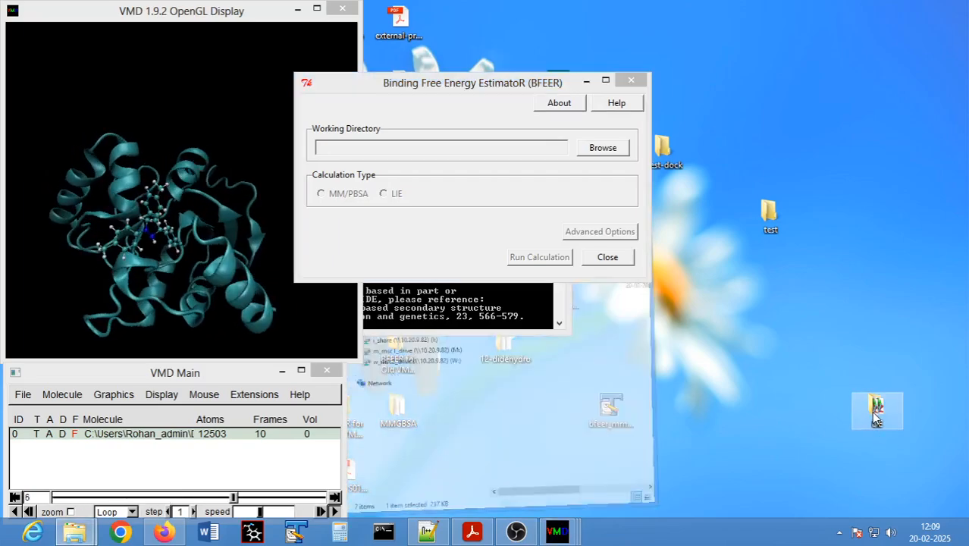
{"action": "left_click", "coordinate": [846, 26]}
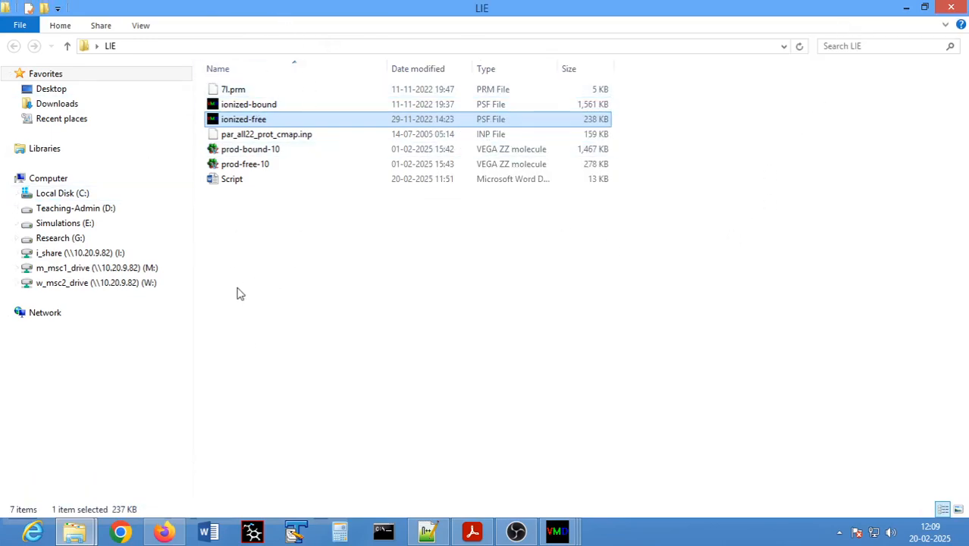
{"action": "left_click", "coordinate": [129, 47]}
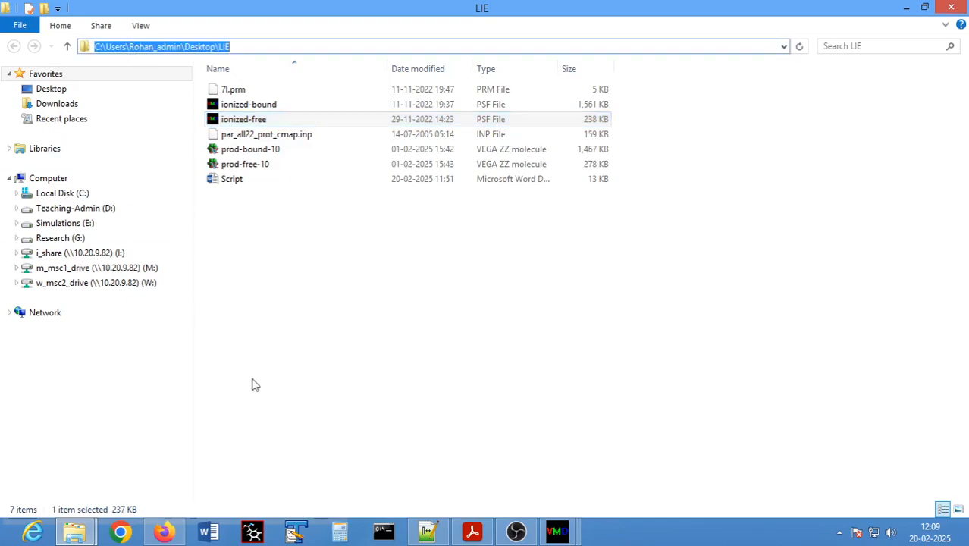
{"action": "right_click", "coordinate": [202, 44]}
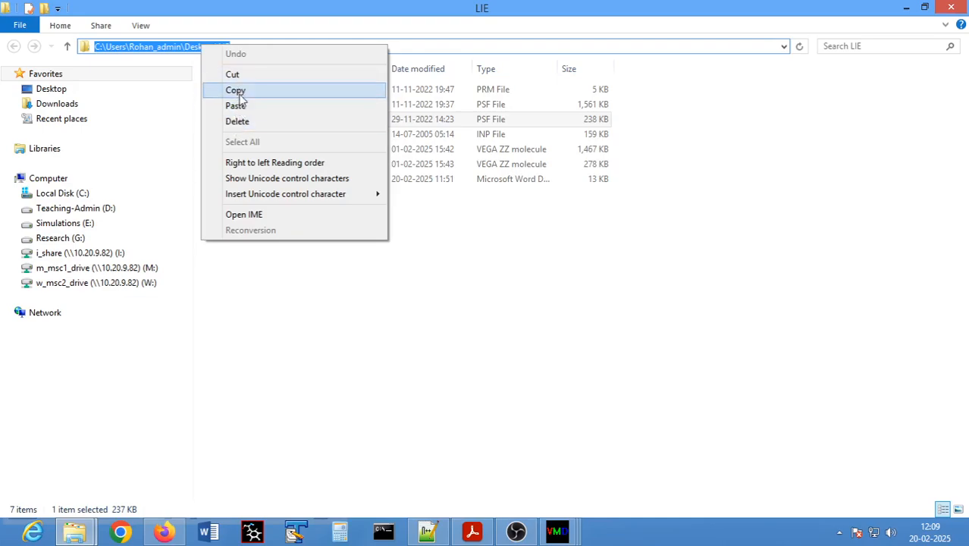
{"action": "left_click", "coordinate": [236, 92]}
{"action": "left_click", "coordinate": [906, 9]}
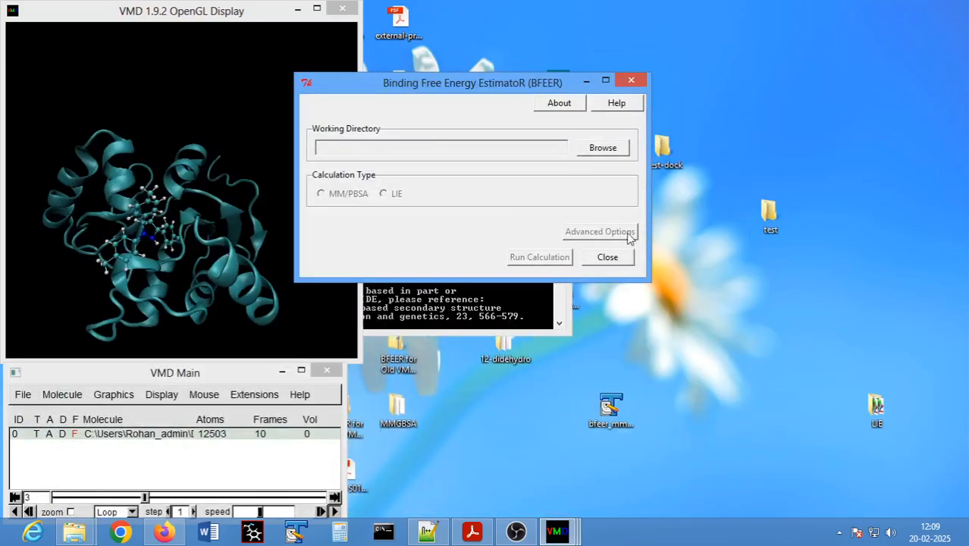
- Set the BFEER working directory to the desktop LIE folder using the copied path
{"action": "left_click", "coordinate": [607, 149]}
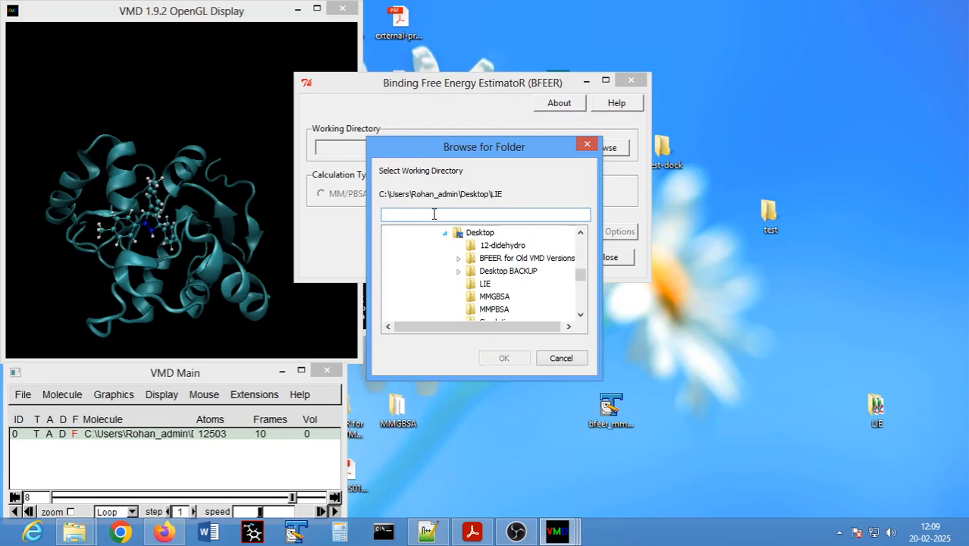
{"action": "right_click", "coordinate": [435, 214]}
{"action": "left_click", "coordinate": [461, 273]}
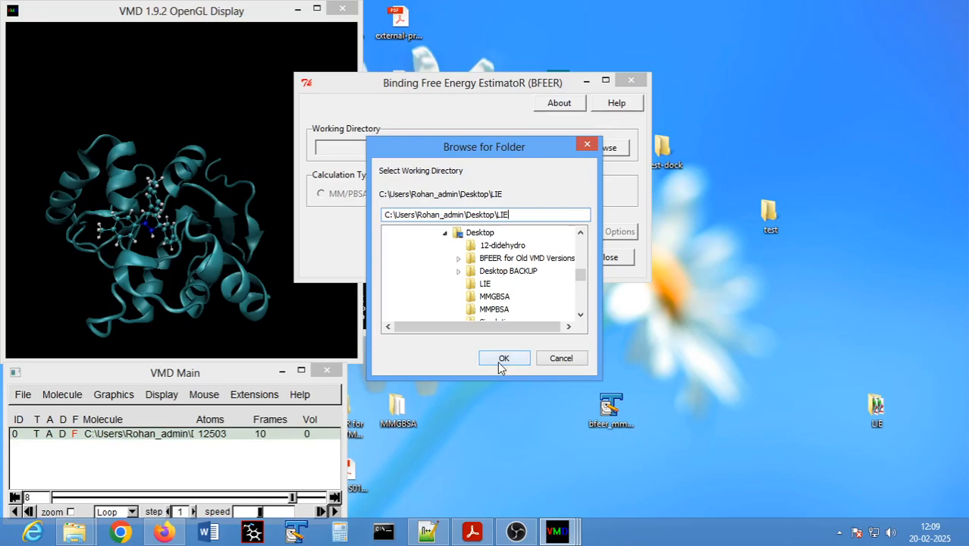
{"action": "left_click", "coordinate": [502, 359]}
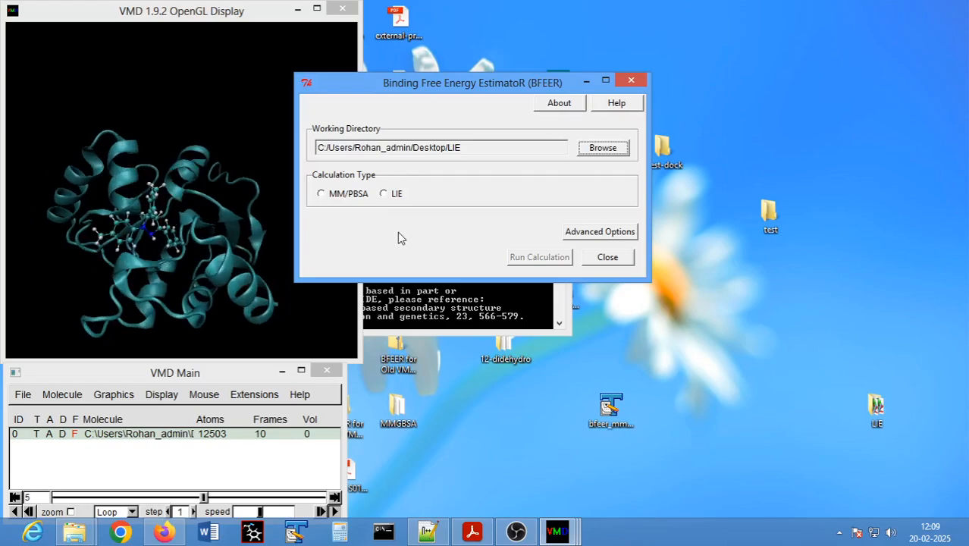
- Choose LIE as the calculation type and enlarge the BFEER window to show the bound, free and common parameter settings
{"action": "left_click_drag", "start_coordinate": [431, 92], "coordinate": [514, 25]}
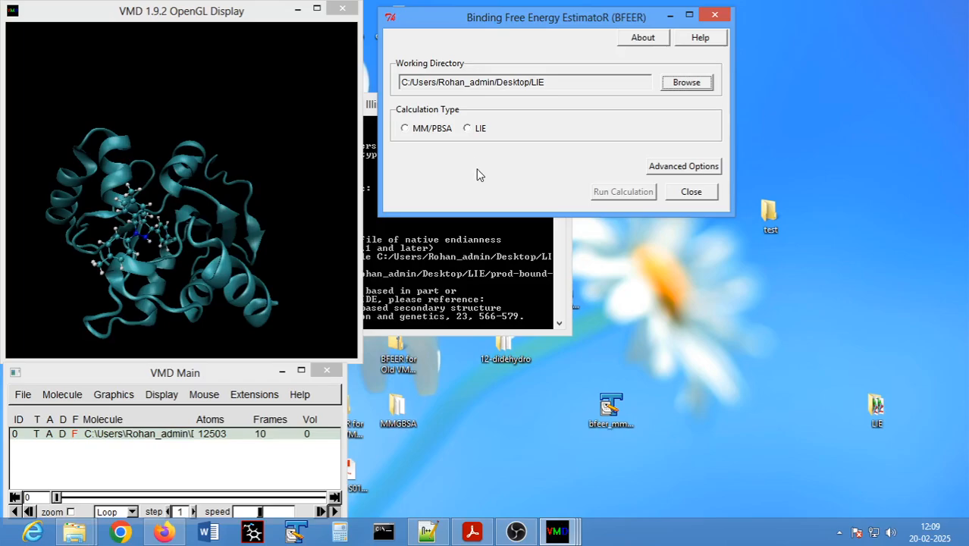
{"action": "left_click", "coordinate": [468, 129]}
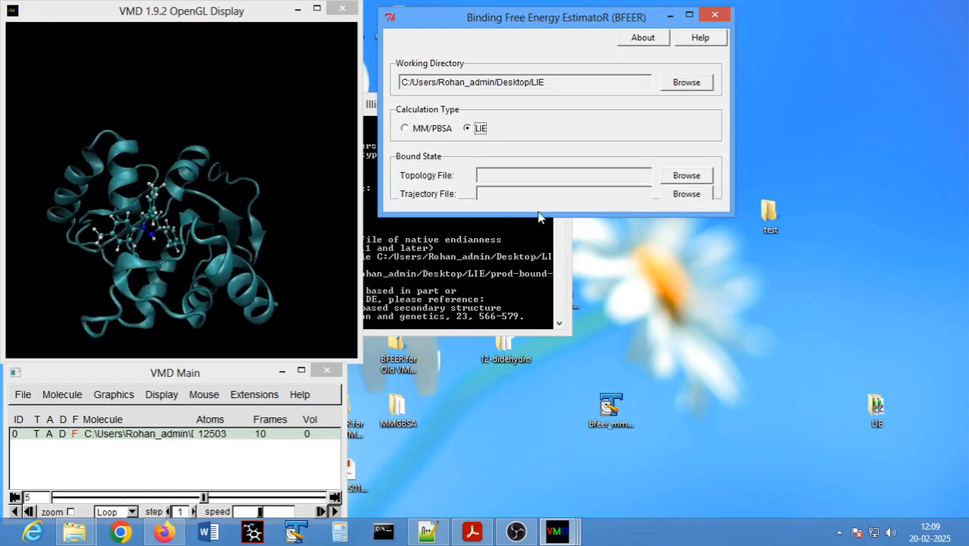
{"action": "left_click_drag", "start_coordinate": [540, 217], "coordinate": [539, 497]}
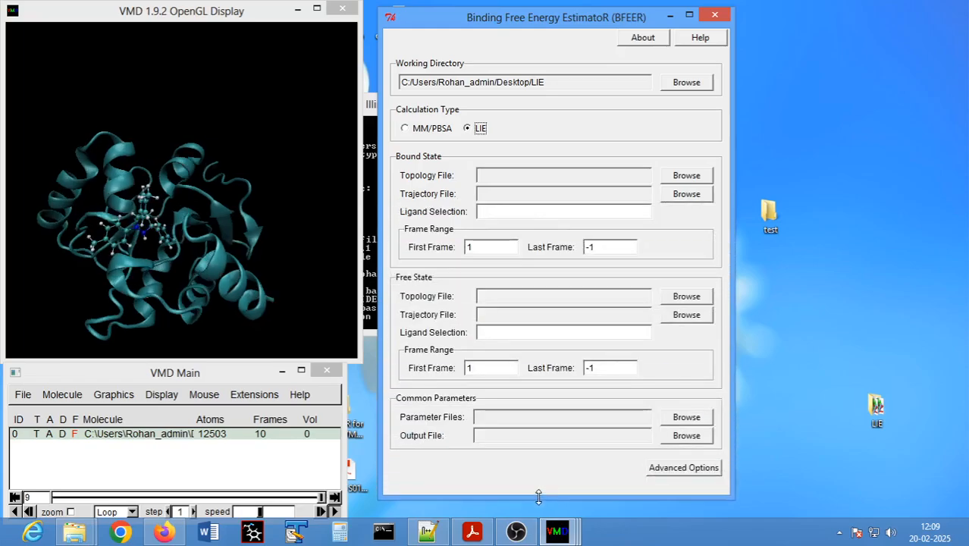
{"action": "left_click_drag", "start_coordinate": [548, 22], "coordinate": [554, 16]}
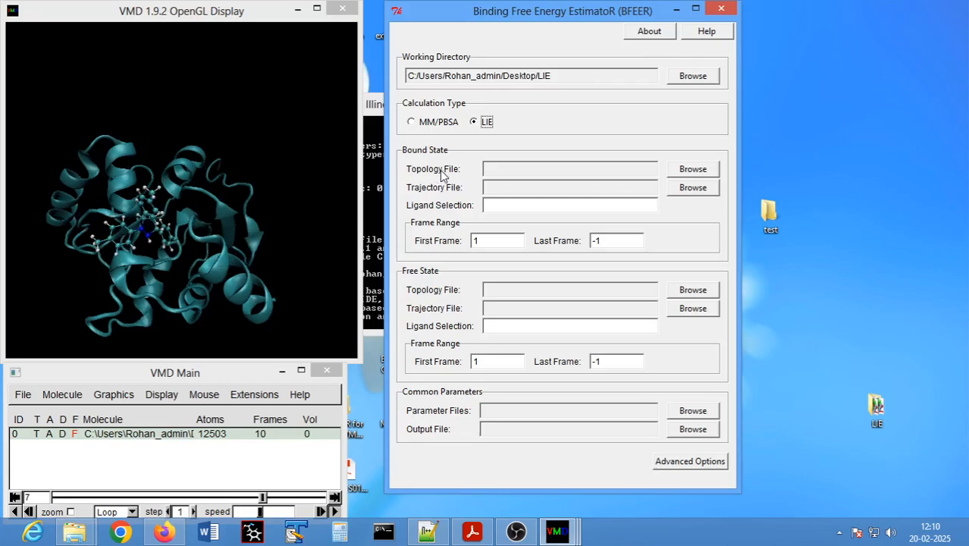
- Assign ionized-bound.psf as the bound state's topology file and prod-bound-10.dcd as its trajectory file
{"action": "left_click", "coordinate": [691, 170]}
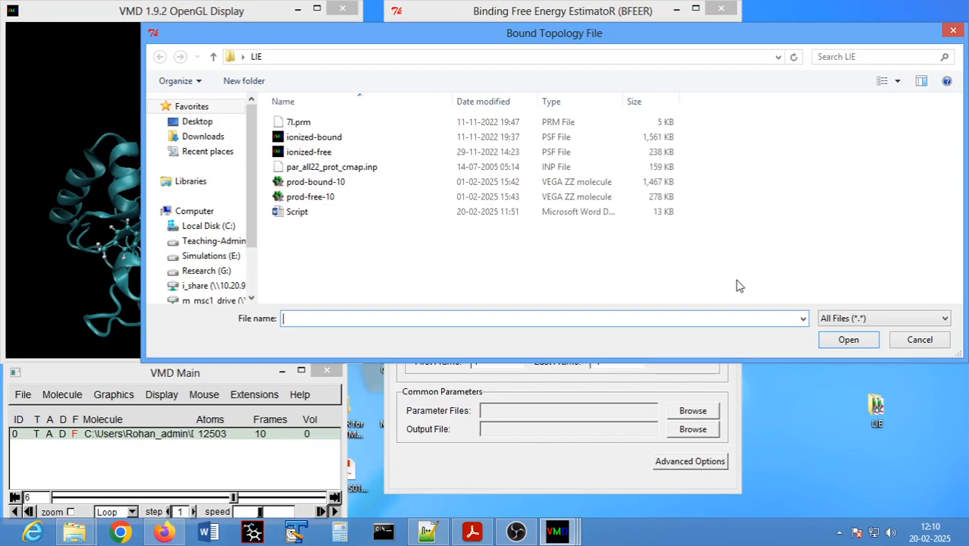
{"action": "left_click", "coordinate": [311, 141]}
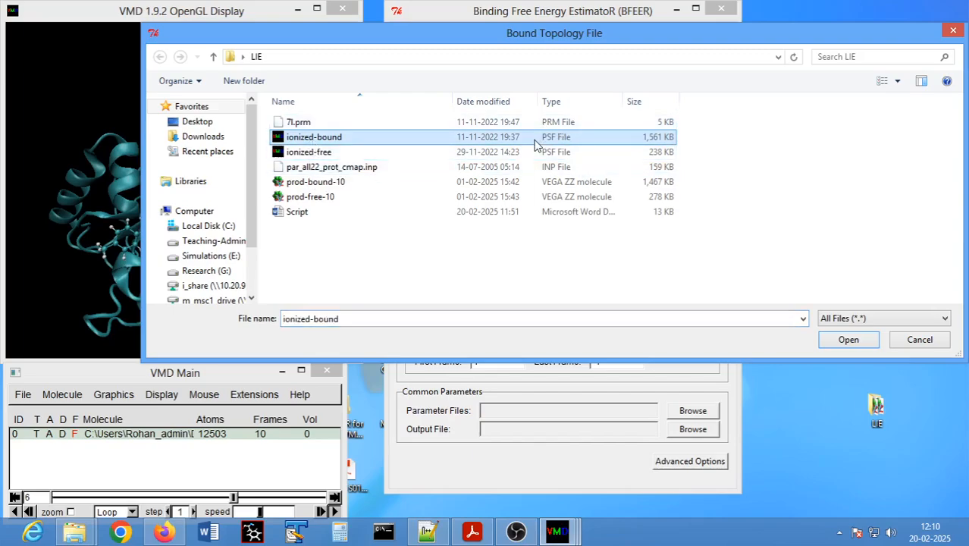
{"action": "left_click", "coordinate": [848, 341]}
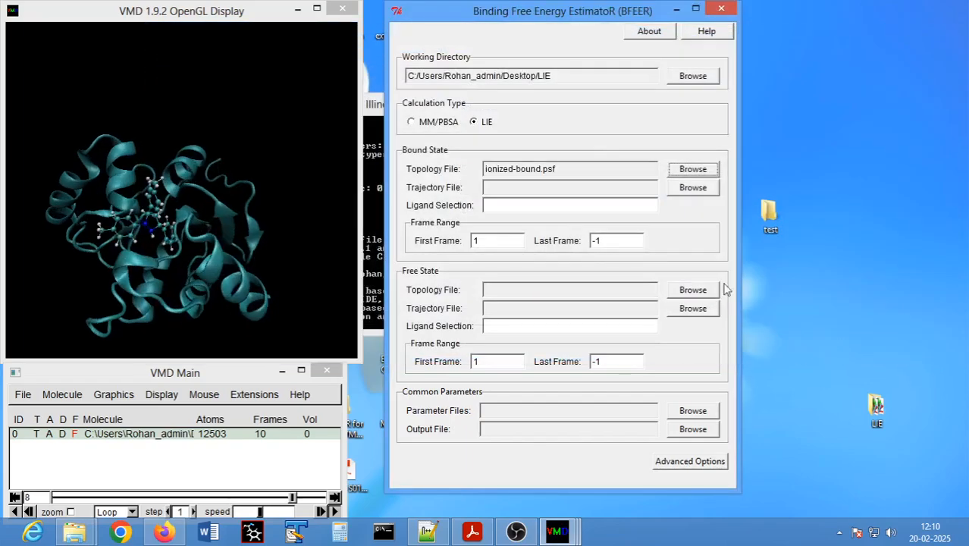
{"action": "left_click", "coordinate": [692, 189]}
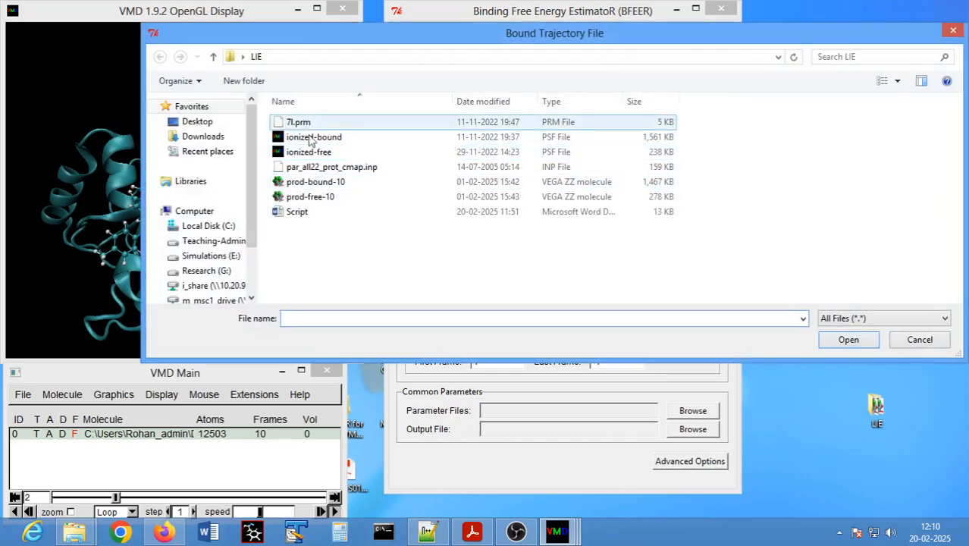
{"action": "left_click", "coordinate": [311, 184]}
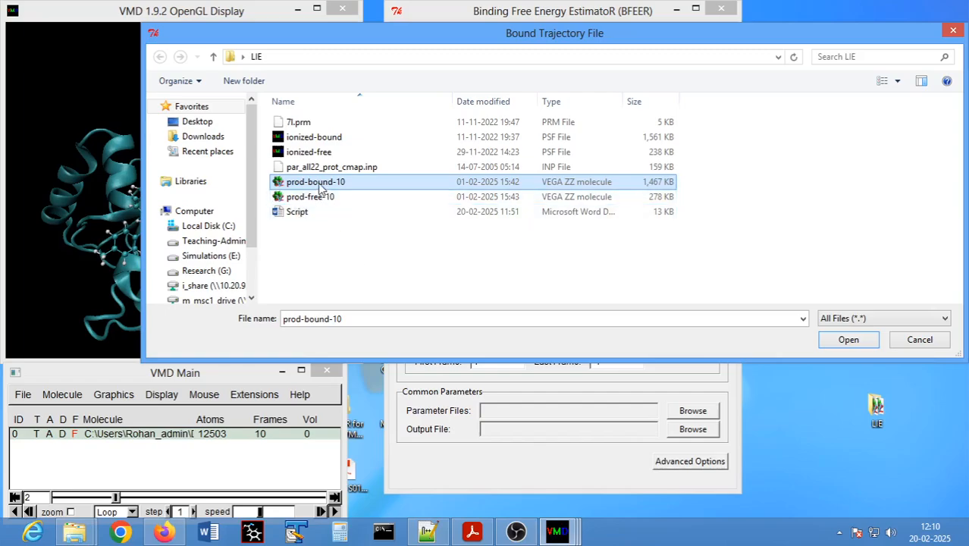
{"action": "left_click", "coordinate": [849, 341]}
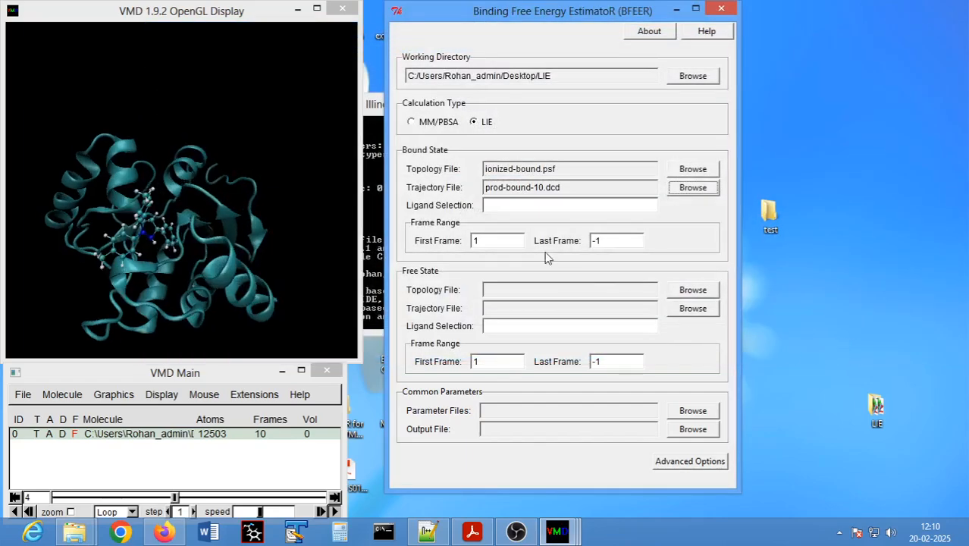
- Set the bound state's ligand selection to "resname LIG"
{"action": "left_click", "coordinate": [517, 208]}
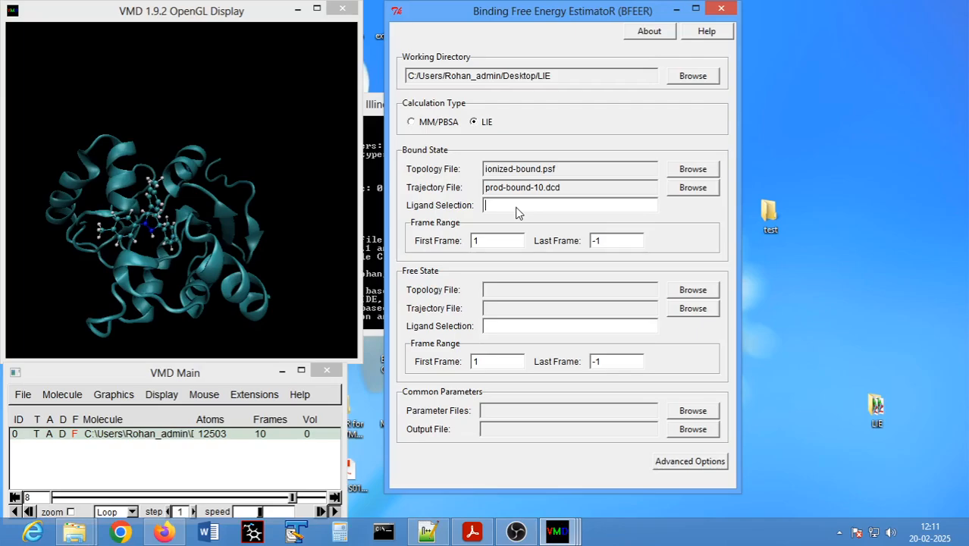
{"action": "type", "text": "resname"}
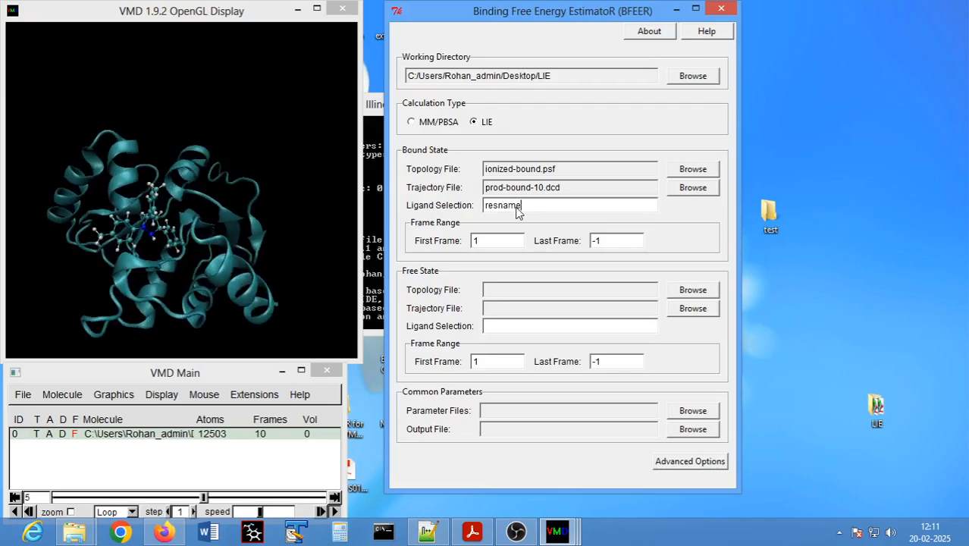
{"action": "type", "text": " LIG"}
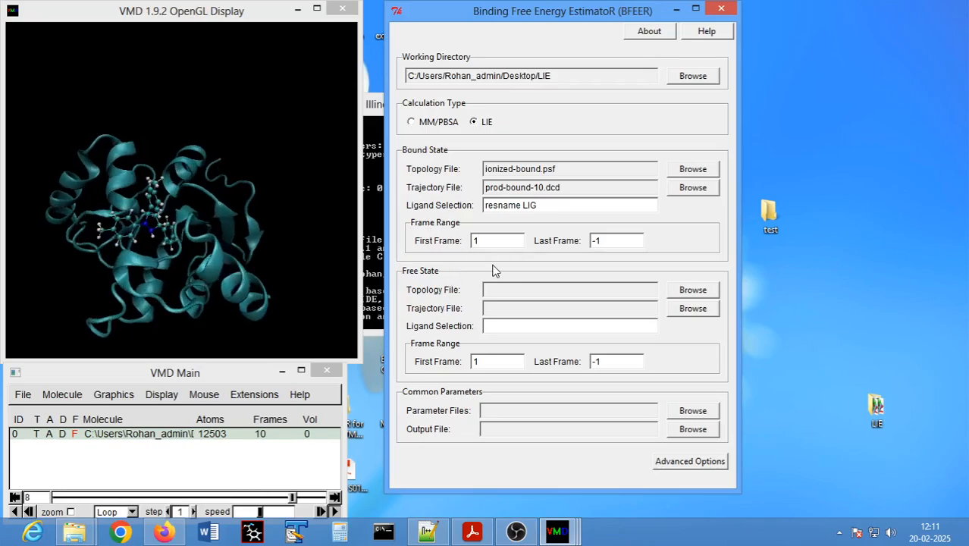
- Set the bound state's frame range to first frame 6 and last frame 10
{"action": "key", "text": "BackSpace"}
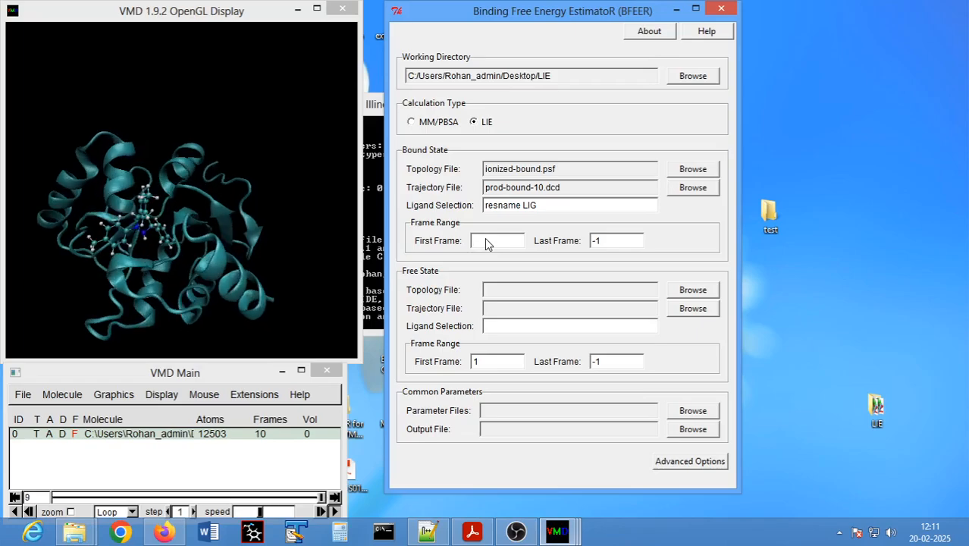
{"action": "type", "text": "6"}
{"action": "left_click", "coordinate": [612, 241]}
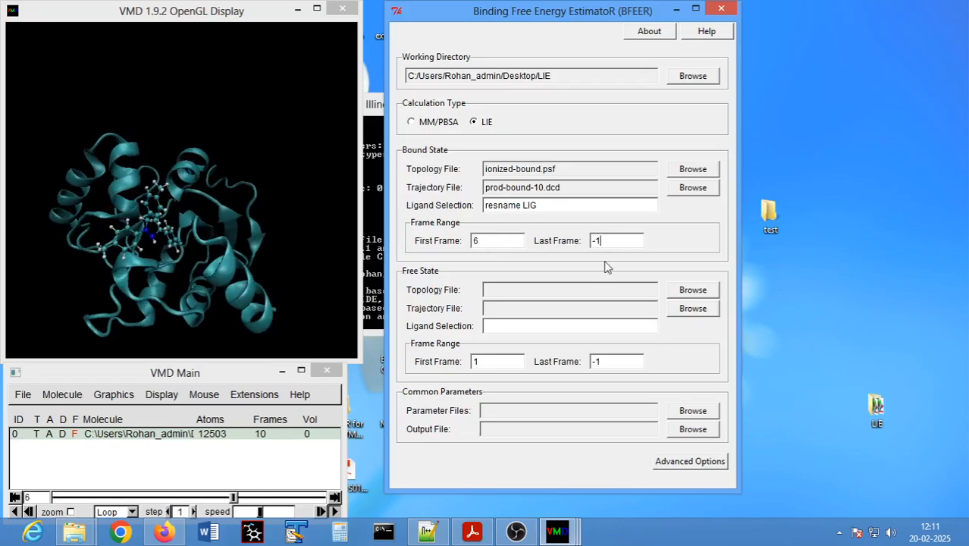
{"action": "key", "text": "BackSpace"}
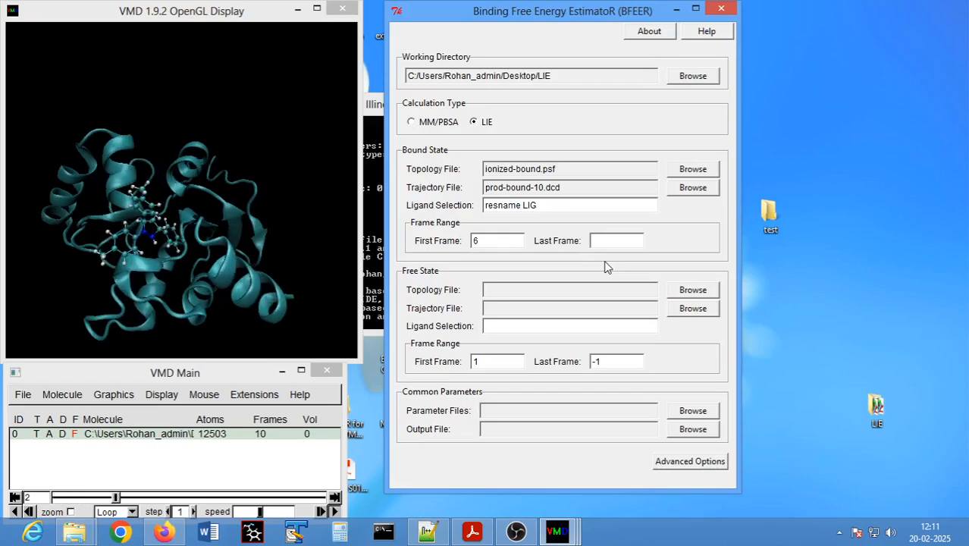
{"action": "type", "text": "10"}
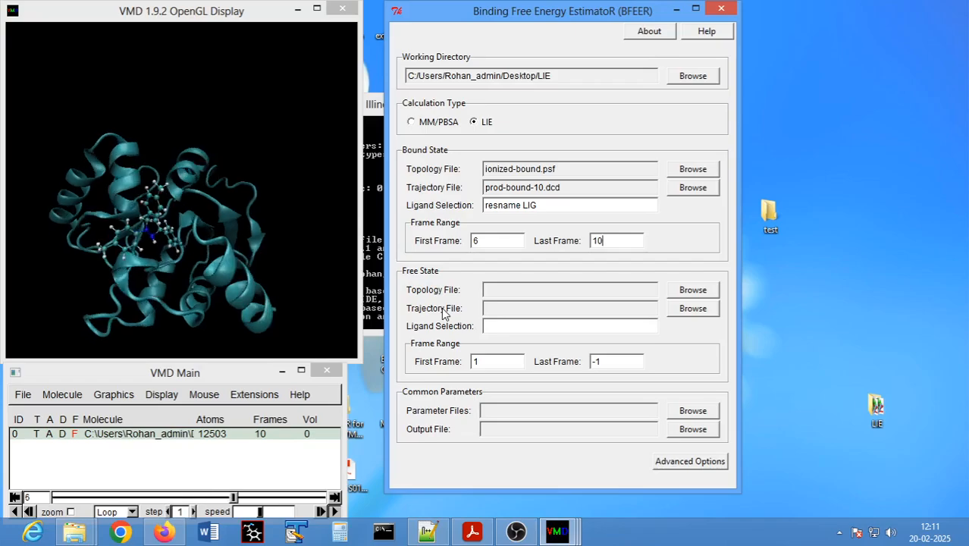
- Assign ionized-free.psf as the free state's topology file and prod-free-10.dcd as its trajectory file
{"action": "left_click", "coordinate": [679, 290]}
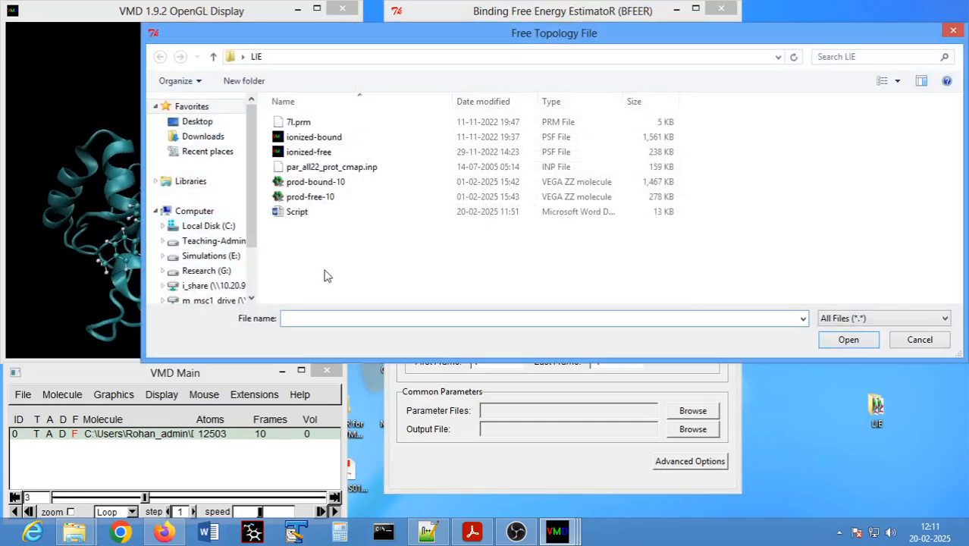
{"action": "left_click", "coordinate": [303, 154]}
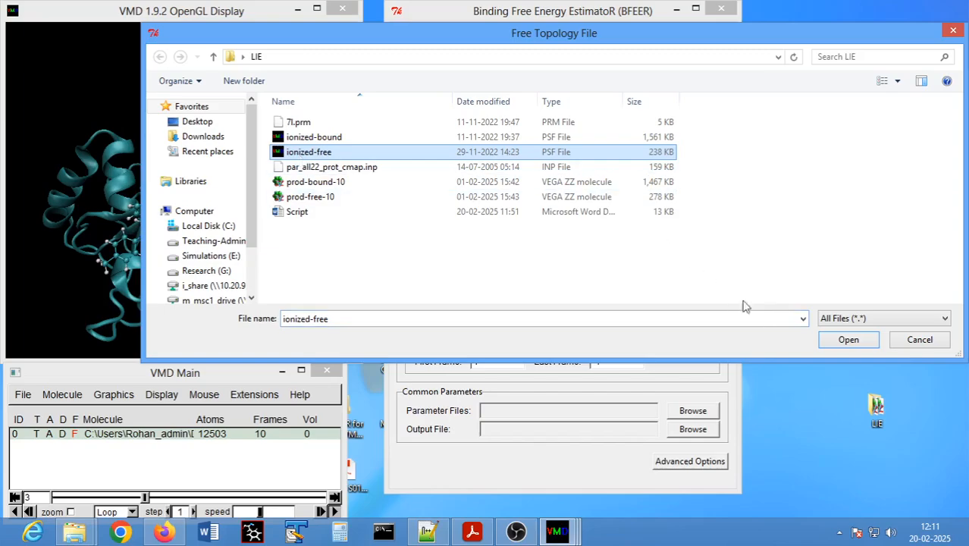
{"action": "left_click", "coordinate": [843, 341]}
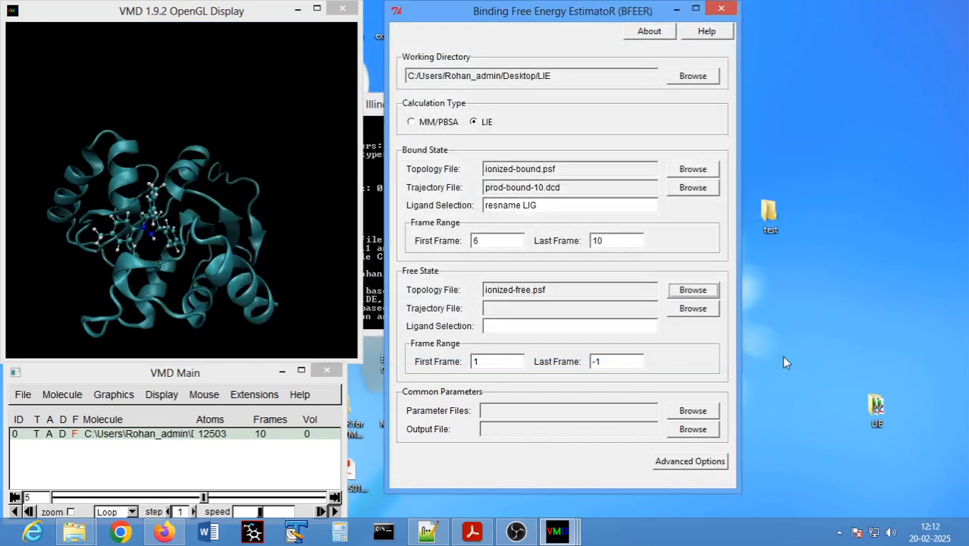
{"action": "left_click", "coordinate": [698, 309]}
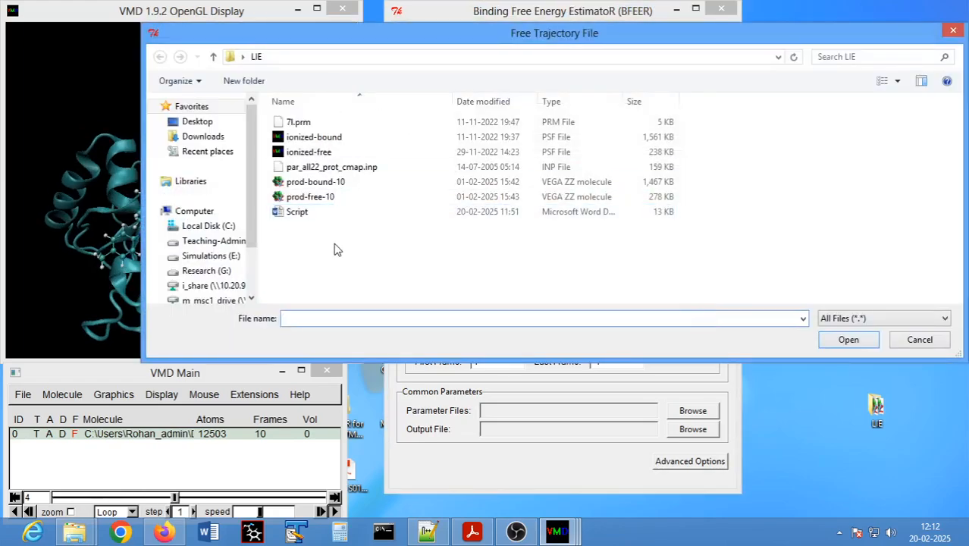
{"action": "left_click", "coordinate": [325, 201]}
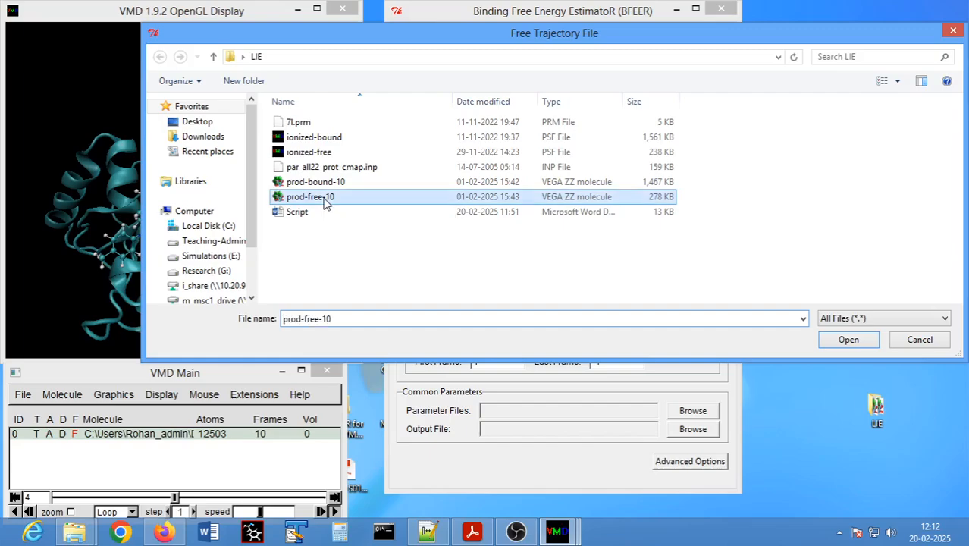
{"action": "left_click", "coordinate": [851, 341]}
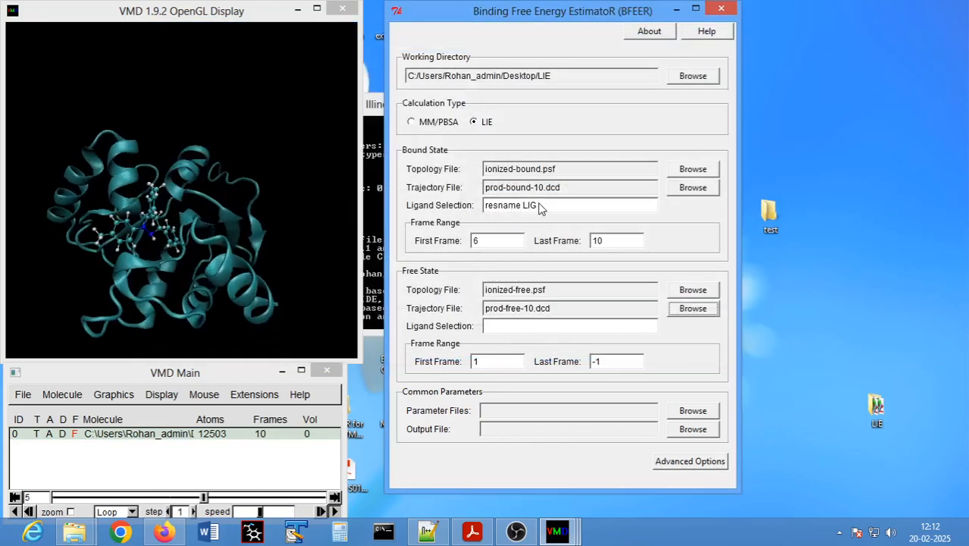
- Copy the bound state's ligand selection "resname LIG" into the free state's ligand selection
{"action": "left_click_drag", "start_coordinate": [540, 206], "coordinate": [500, 212]}
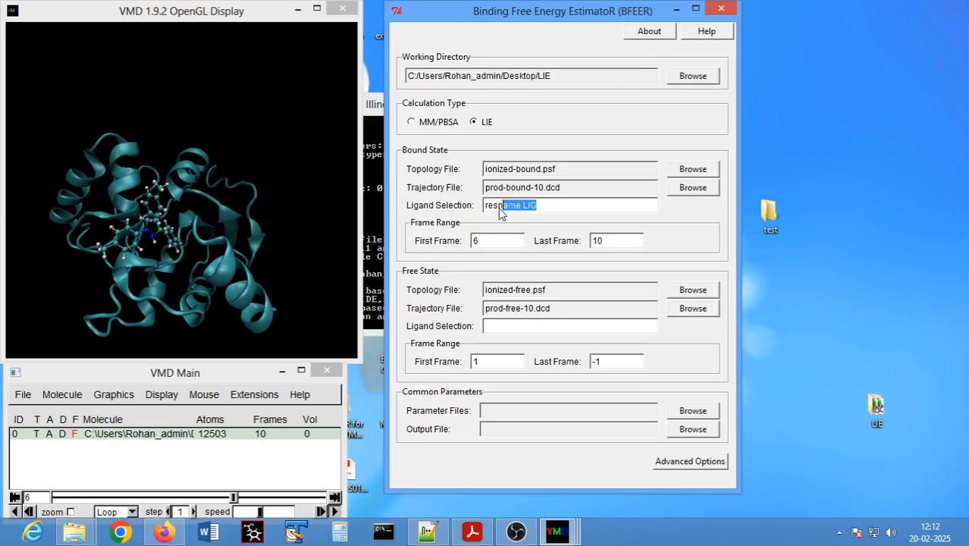
{"action": "left_click", "coordinate": [507, 327]}
{"action": "type", "text": "resname LIG"}
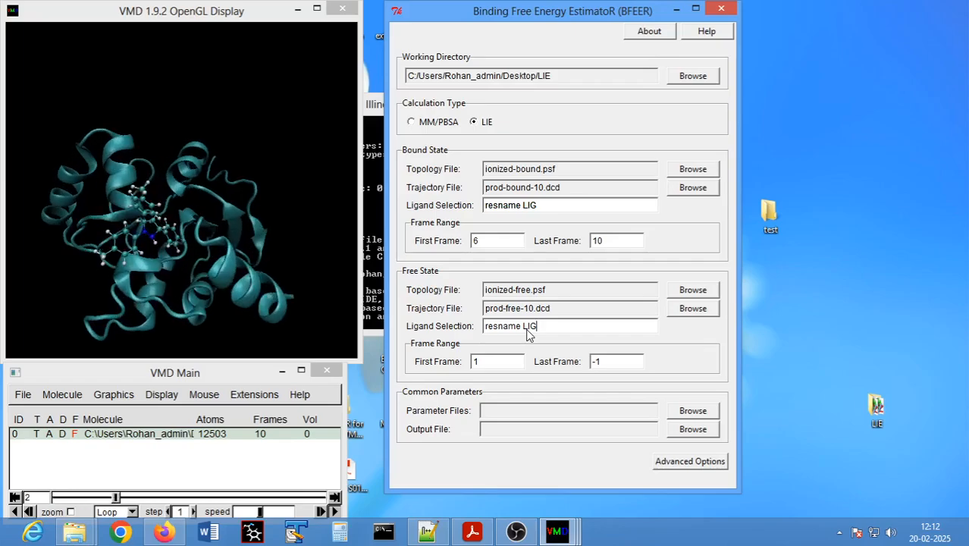
- Set the free state's frame range to first frame 6 and last frame 10
{"action": "left_click", "coordinate": [488, 364]}
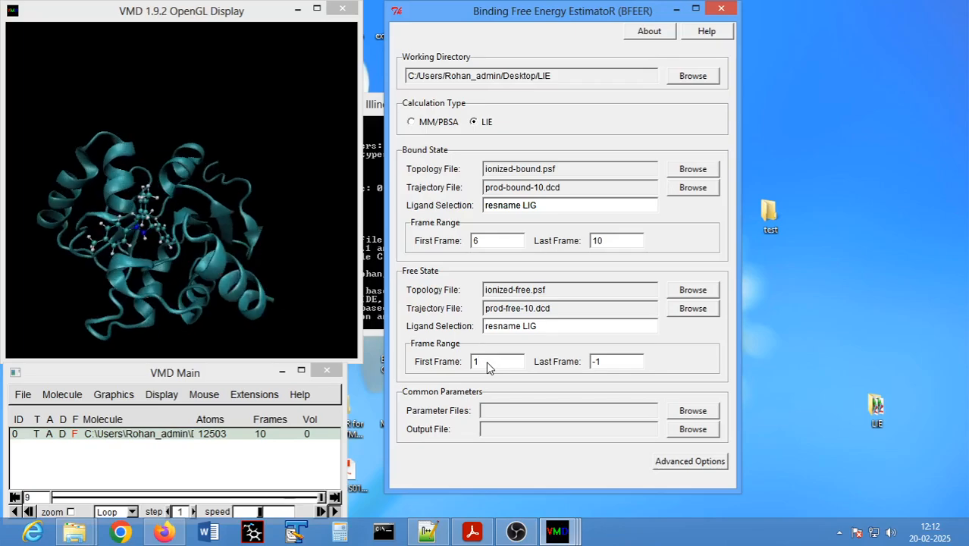
{"action": "key", "text": "BackSpace"}
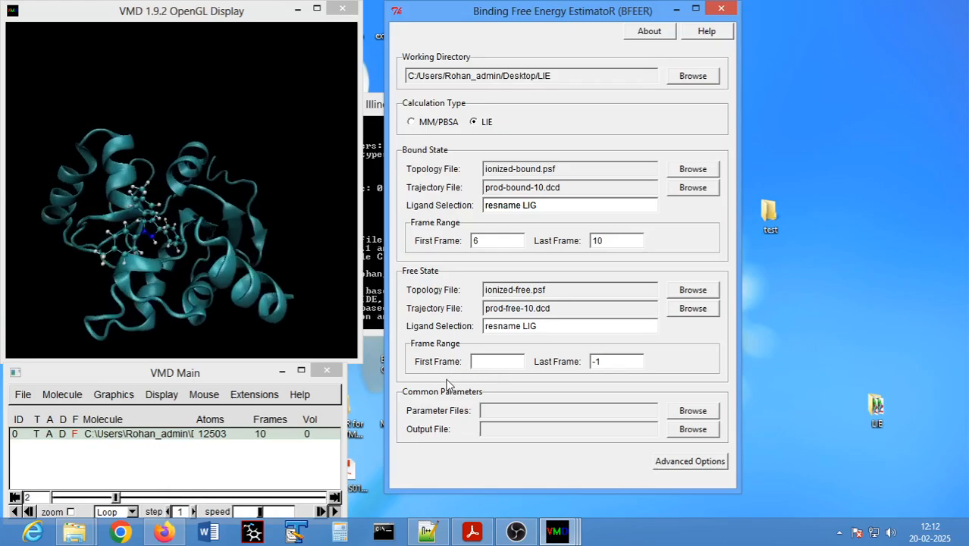
{"action": "left_click", "coordinate": [495, 362]}
{"action": "type", "text": "6"}
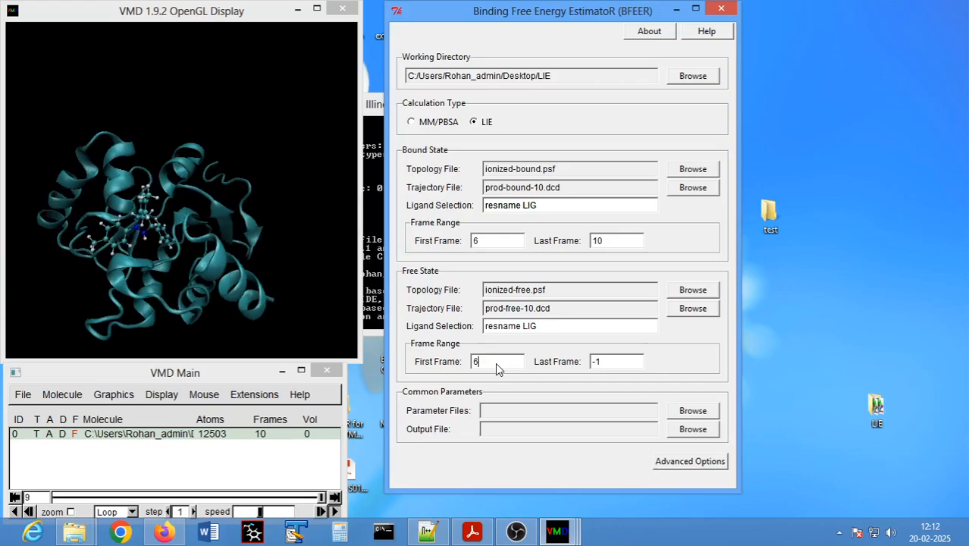
{"action": "left_click", "coordinate": [618, 365]}
{"action": "key", "text": "BackSpace"}
{"action": "key", "text": "BackSpace"}
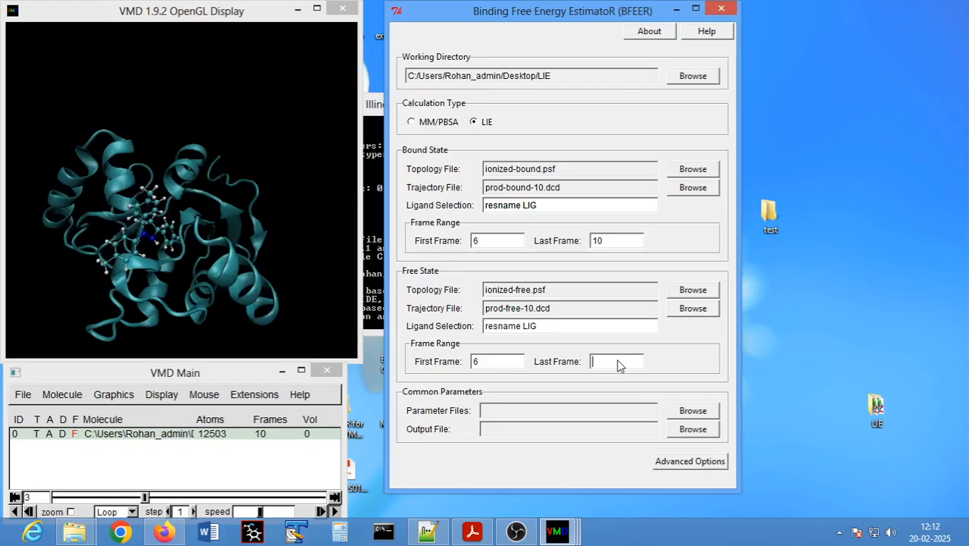
{"action": "type", "text": "10"}
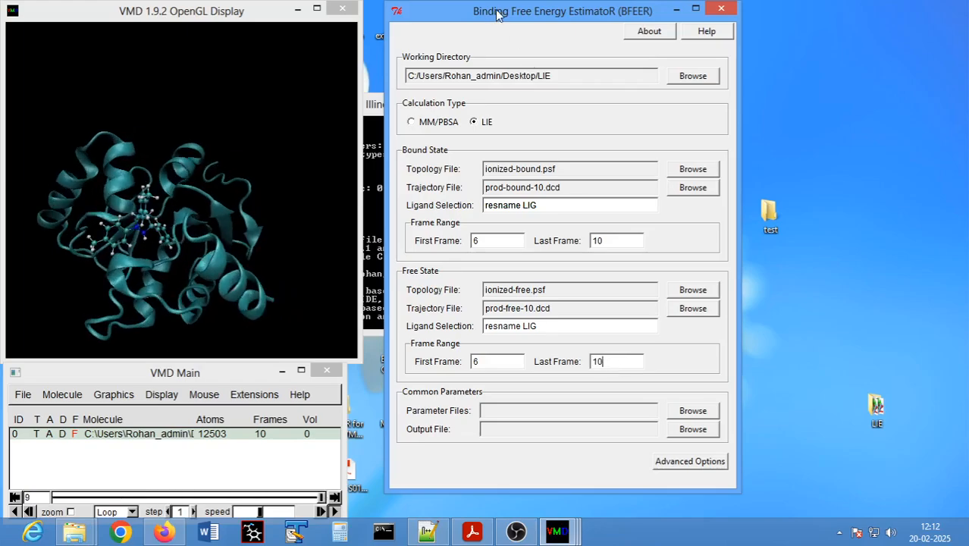
- Load 7l.prm and par_all22_prot_cmap.inp as the common parameter files and set the output file to LIE.log
{"action": "left_click_drag", "start_coordinate": [497, 13], "coordinate": [481, 15]}
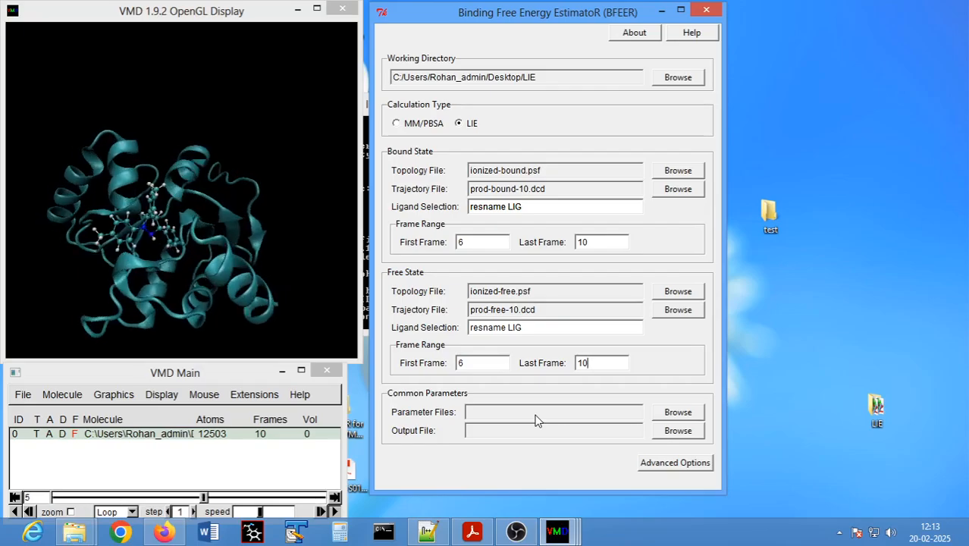
{"action": "left_click", "coordinate": [684, 417]}
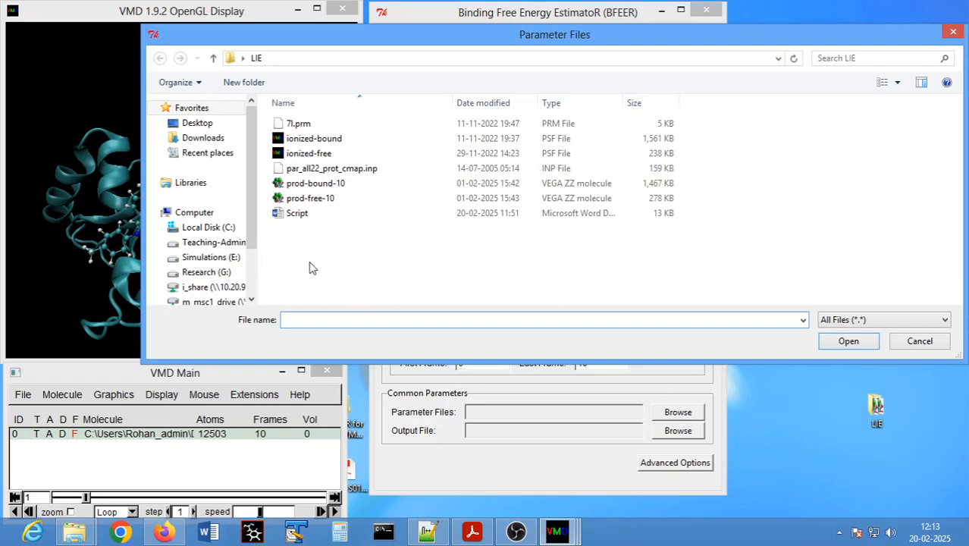
{"action": "left_click", "coordinate": [309, 169]}
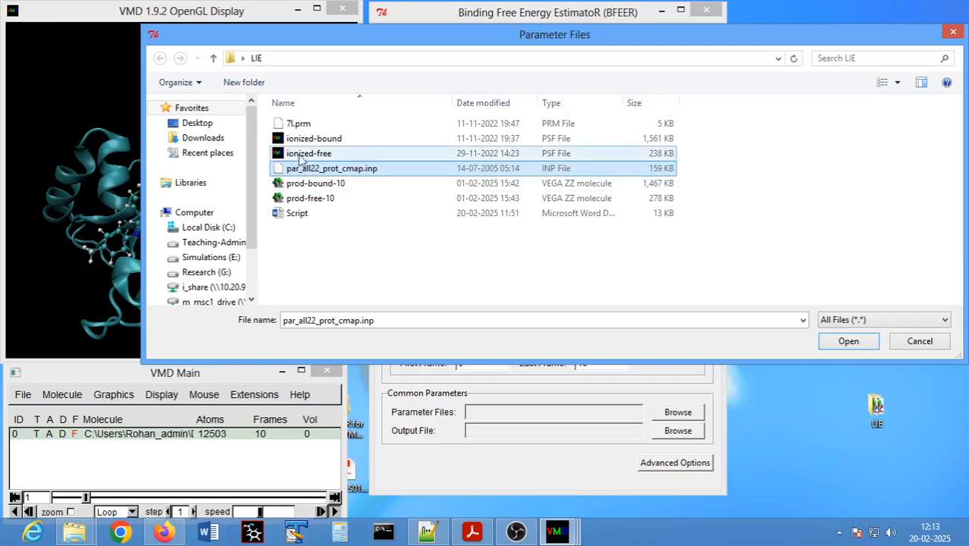
{"action": "left_click", "coordinate": [302, 125], "text": "ctrl"}
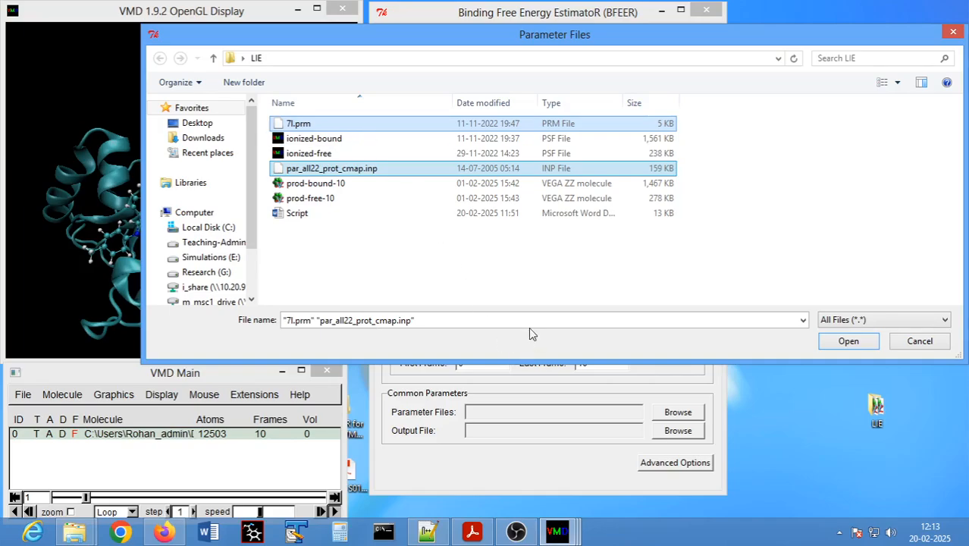
{"action": "left_click", "coordinate": [848, 342]}
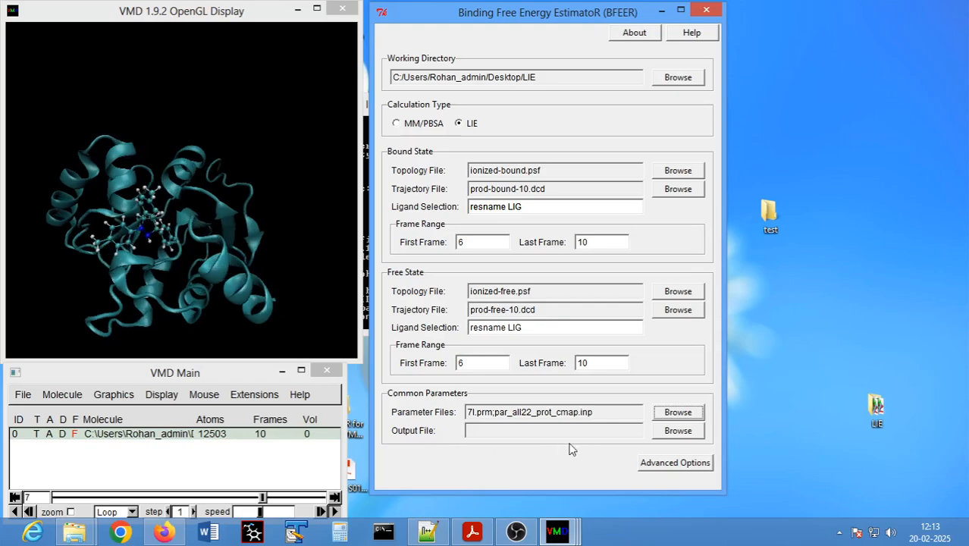
{"action": "left_click", "coordinate": [684, 436]}
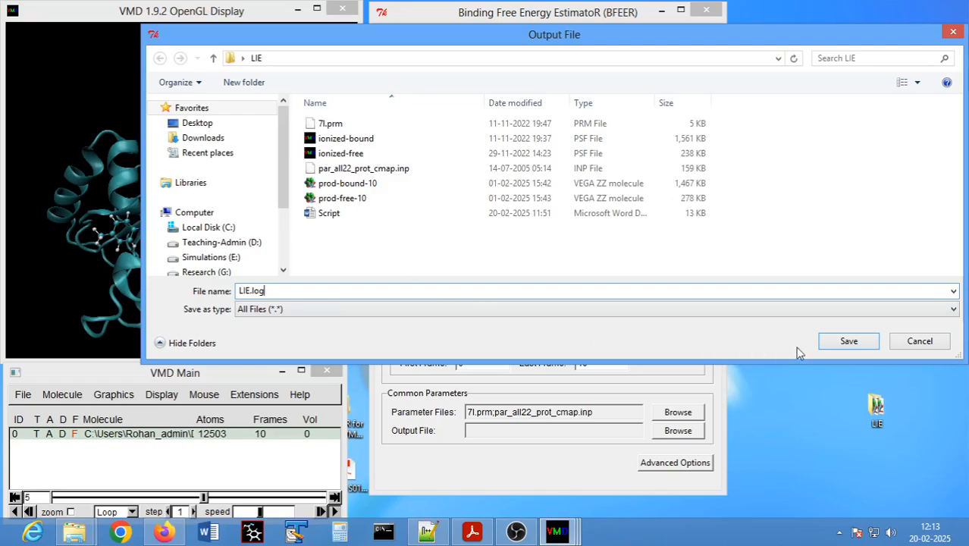
{"action": "left_click", "coordinate": [849, 343]}
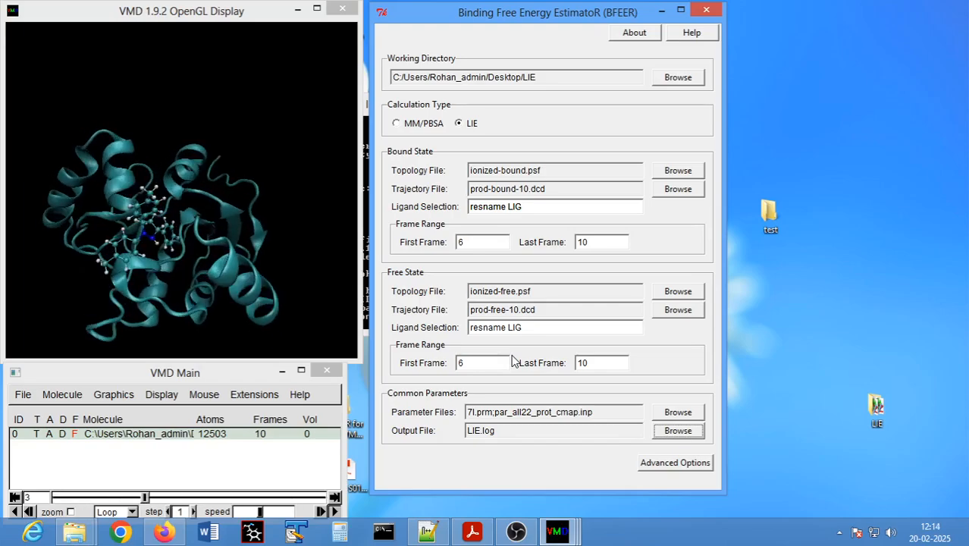
- Reposition the BFEER window and extend its height to reveal the controls below the advanced options
{"action": "left_click_drag", "start_coordinate": [512, 13], "coordinate": [513, 11]}
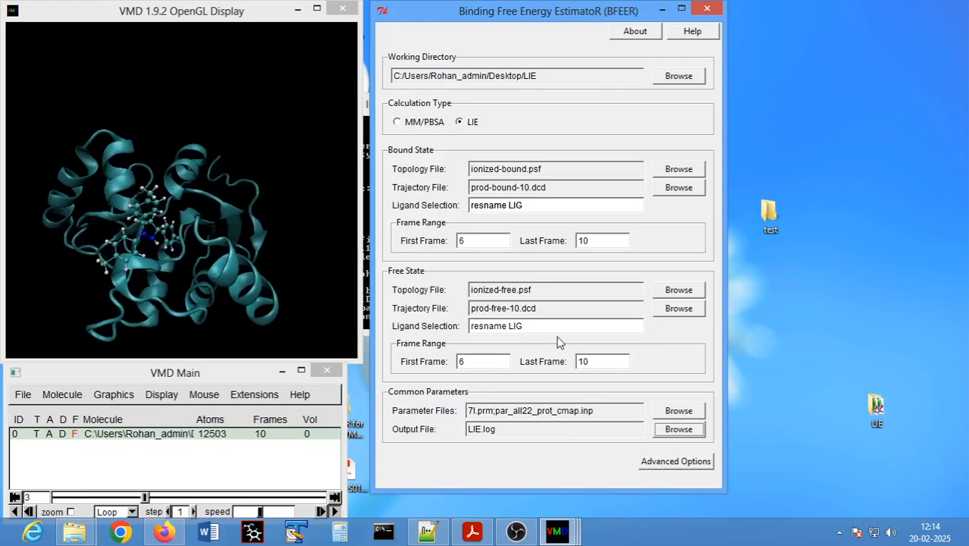
{"action": "left_click_drag", "start_coordinate": [509, 11], "coordinate": [534, 10]}
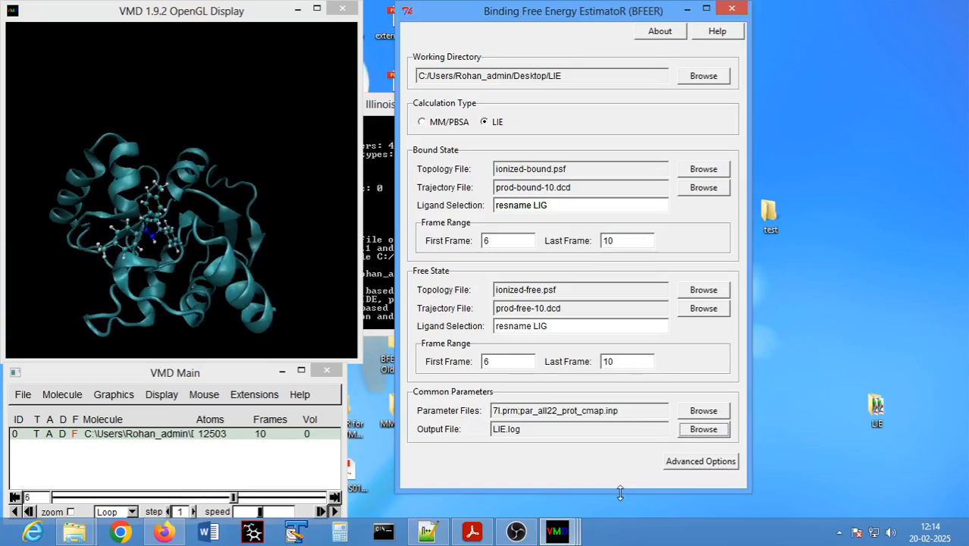
{"action": "left_click_drag", "start_coordinate": [621, 493], "coordinate": [628, 515]}
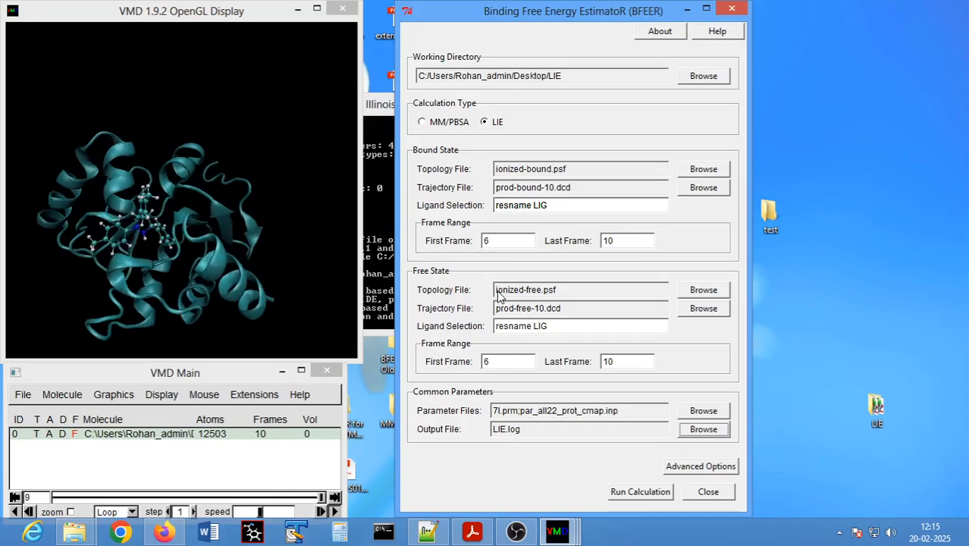
- Review the NAMD path and LIE coefficients in the advanced options, and consult the LIE solvation free energy paper in the PDF reader
{"action": "left_click", "coordinate": [705, 468]}
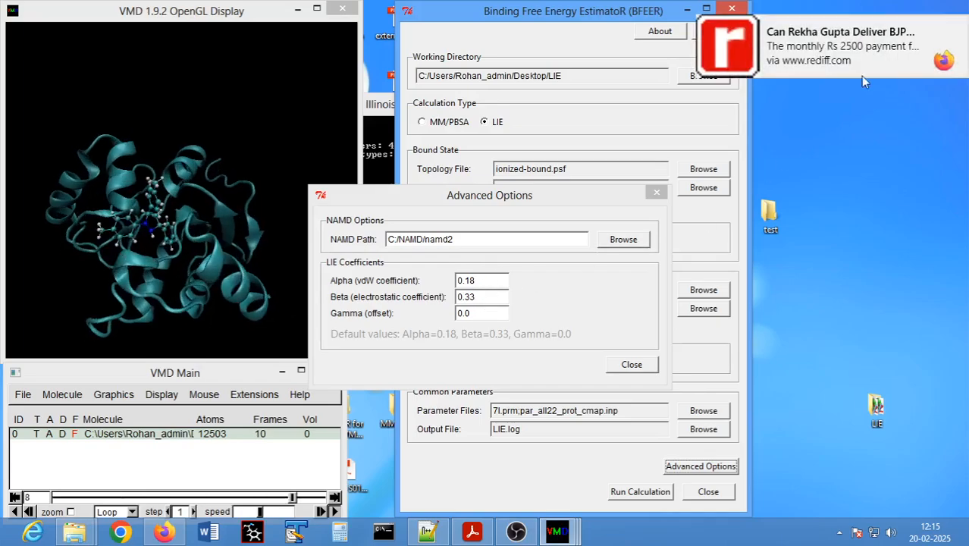
{"action": "left_click", "coordinate": [958, 25]}
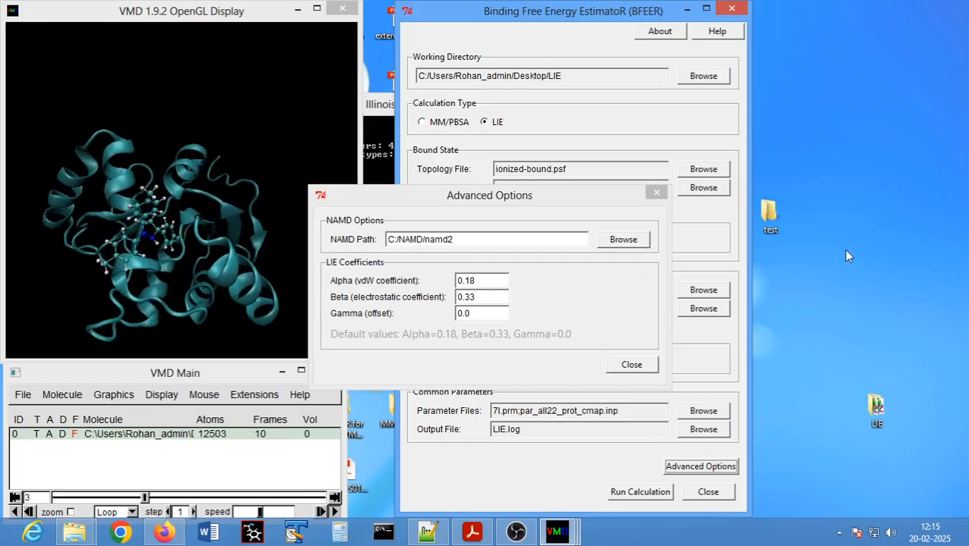
{"action": "left_click", "coordinate": [473, 532]}
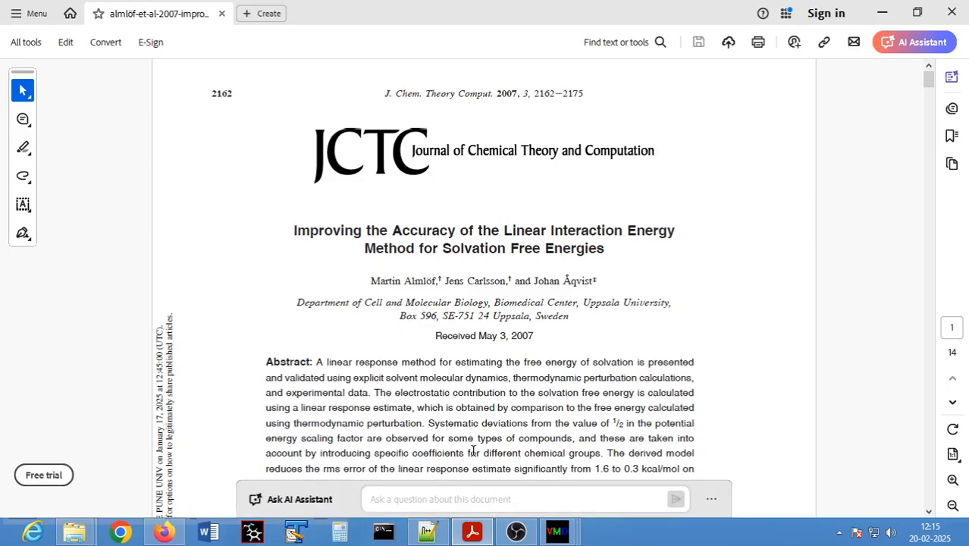
{"action": "left_click", "coordinate": [885, 14]}
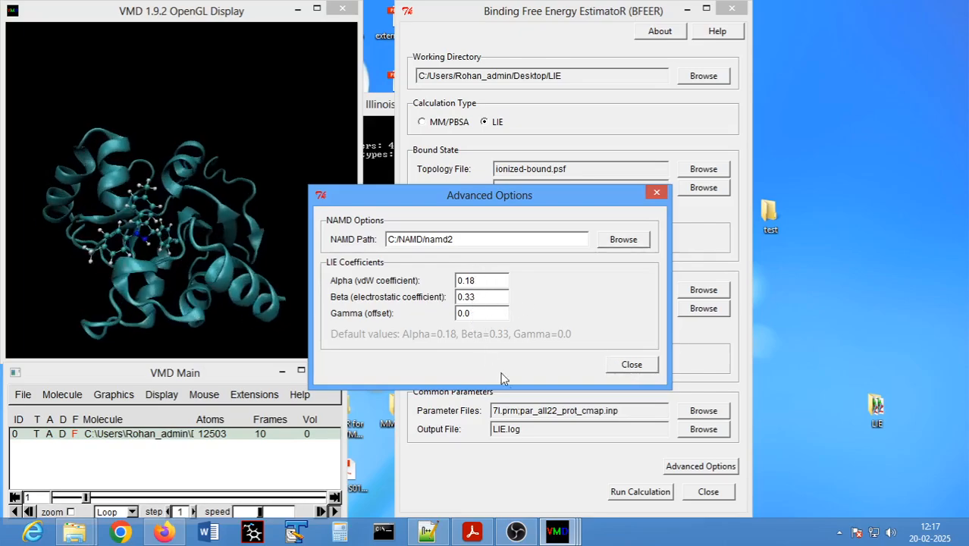
{"action": "left_click", "coordinate": [633, 365]}
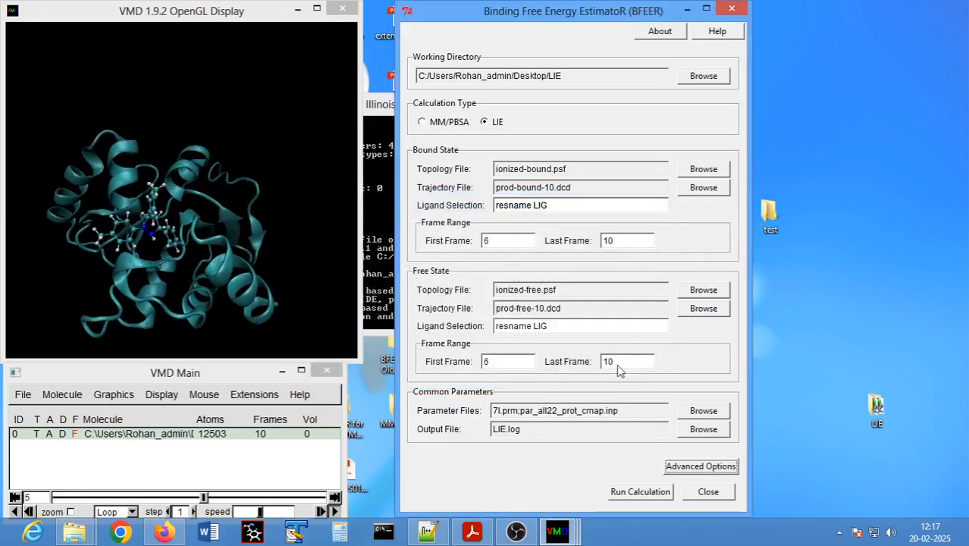
- Open VMD's Tk Console and arrange it side by side with the BFEER window
{"action": "left_click_drag", "start_coordinate": [534, 14], "coordinate": [512, 15]}
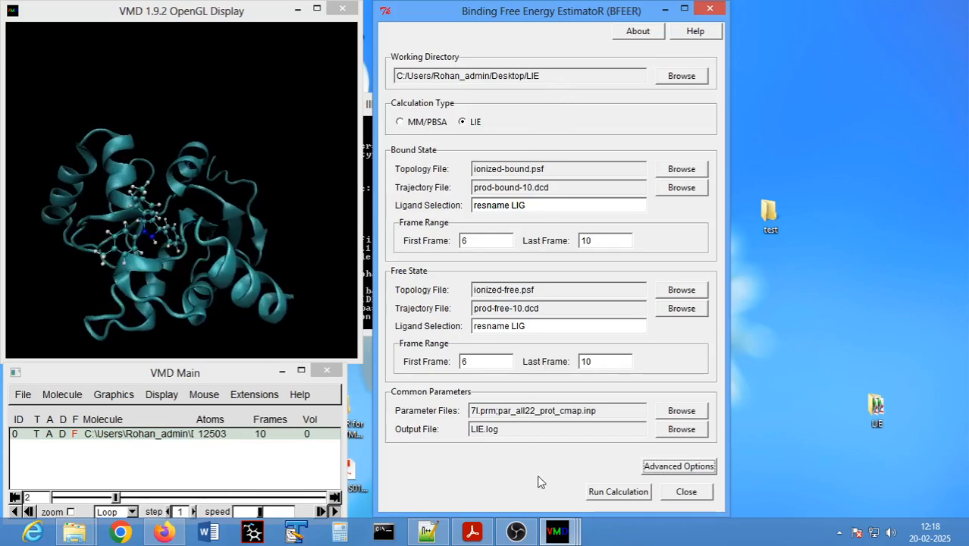
{"action": "left_click", "coordinate": [253, 395]}
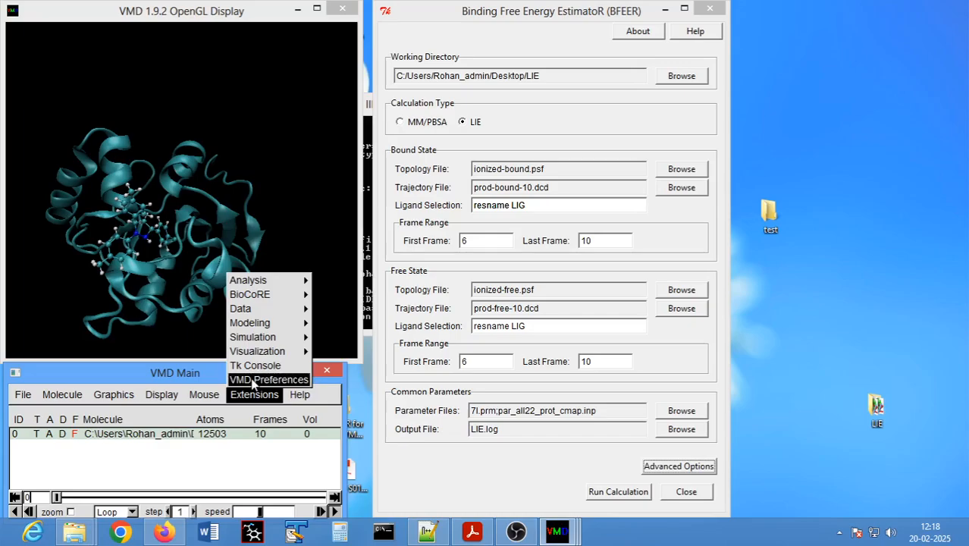
{"action": "left_click", "coordinate": [255, 366]}
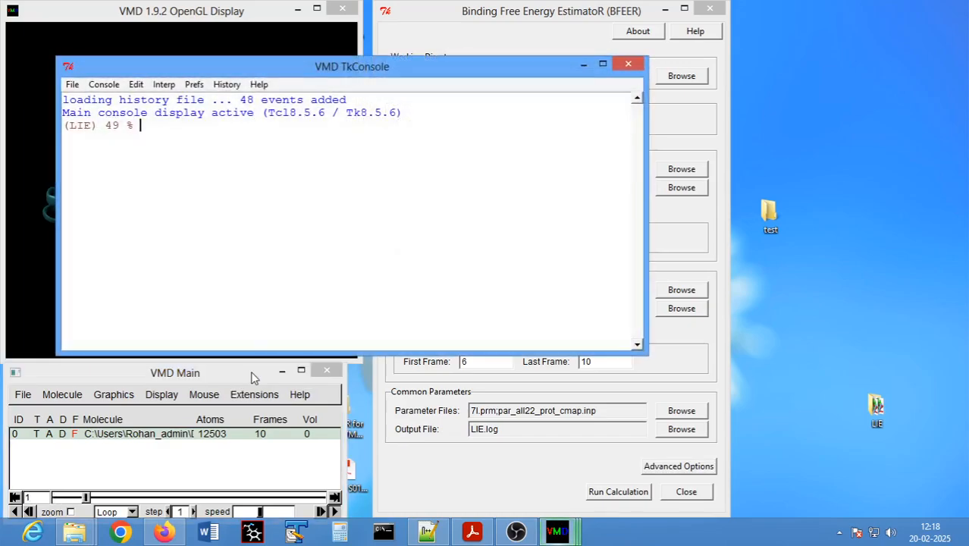
{"action": "left_click_drag", "start_coordinate": [276, 67], "coordinate": [191, 61]}
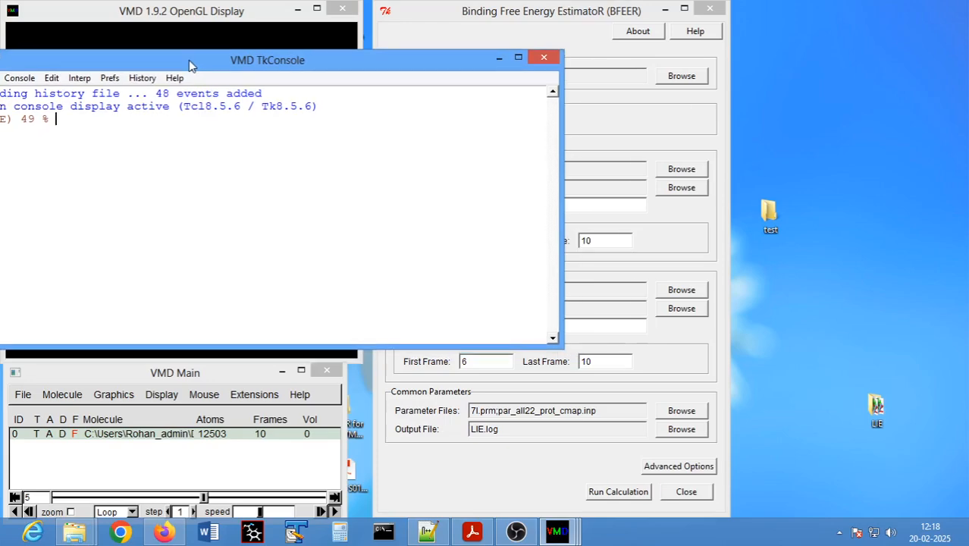
{"action": "left_click_drag", "start_coordinate": [529, 4], "coordinate": [743, 4]}
{"action": "left_click_drag", "start_coordinate": [205, 60], "coordinate": [240, 49]}
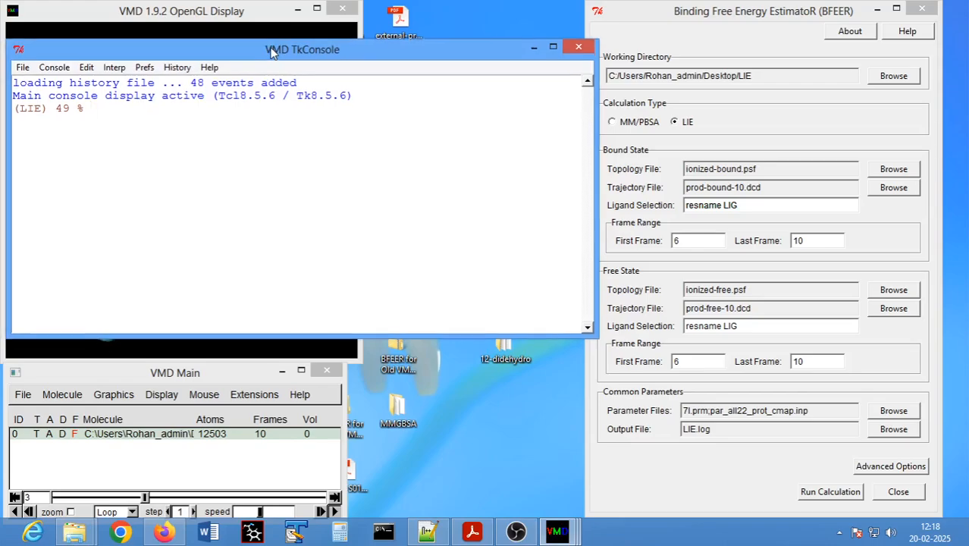
- Run the LIE binding free energy calculation from the BFEER window
{"action": "left_click", "coordinate": [756, 33]}
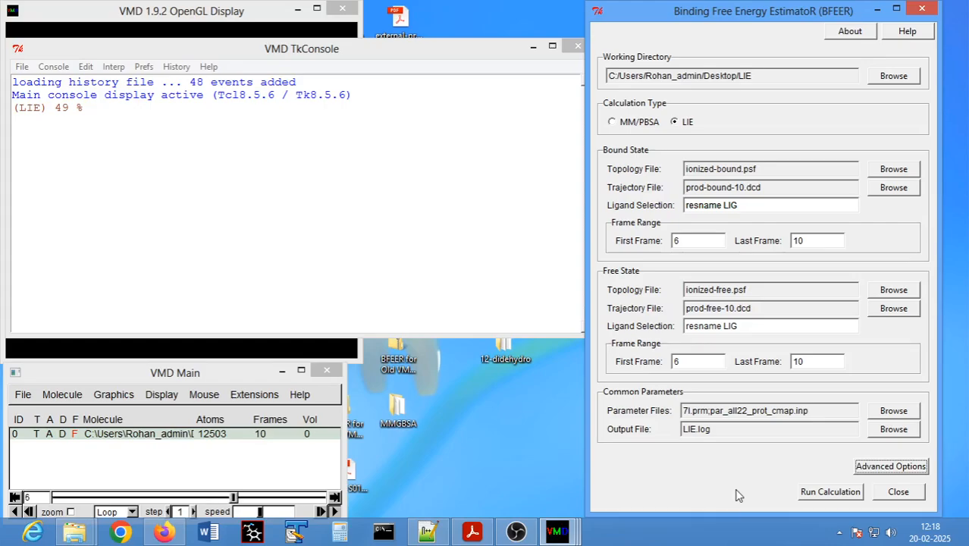
{"action": "left_click", "coordinate": [828, 495]}
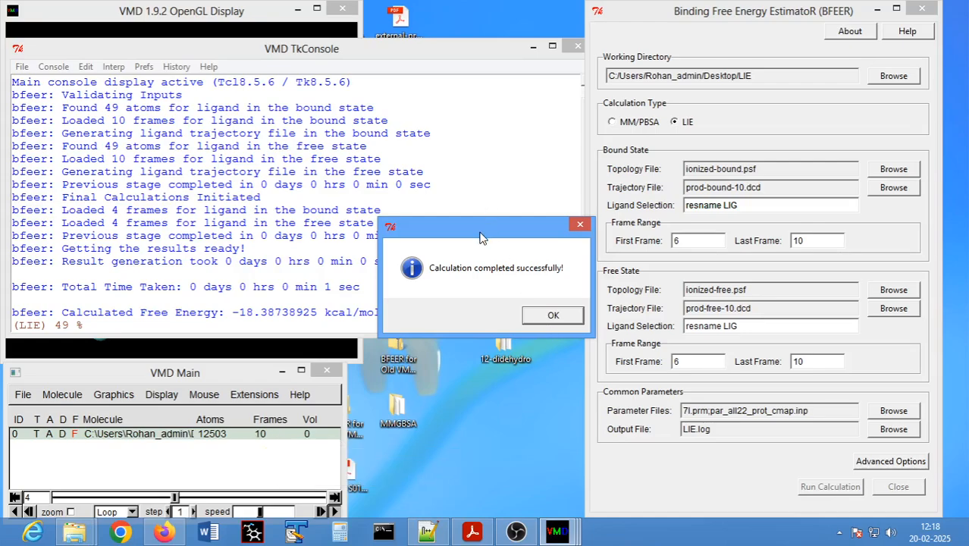
- Move the calculation completion message off the console output and dismiss it
{"action": "left_click_drag", "start_coordinate": [480, 238], "coordinate": [416, 228]}
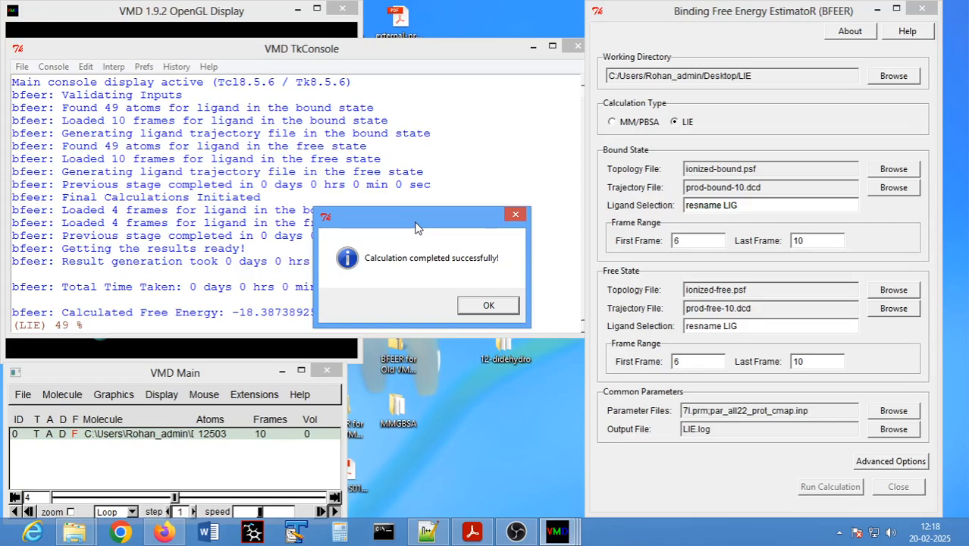
{"action": "left_click_drag", "start_coordinate": [422, 228], "coordinate": [389, 239]}
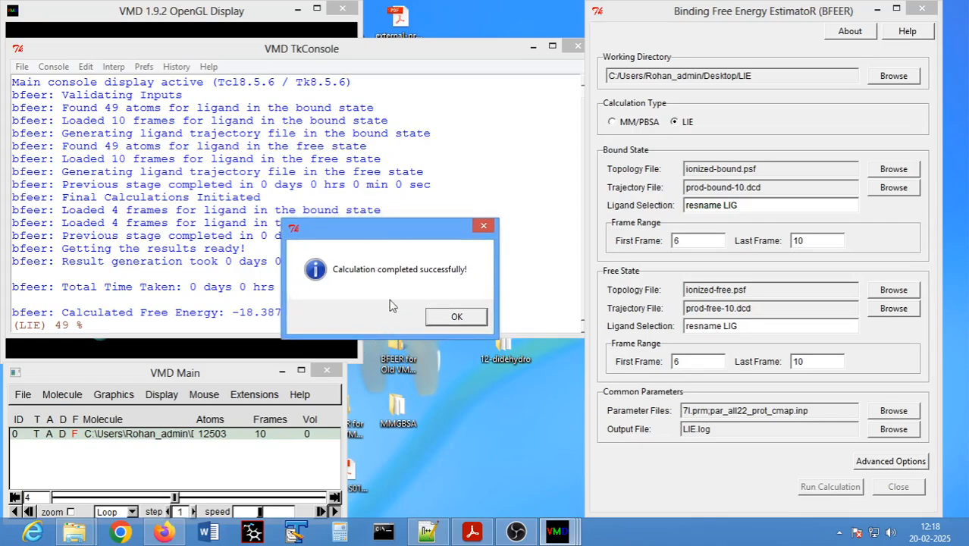
{"action": "left_click", "coordinate": [456, 320]}
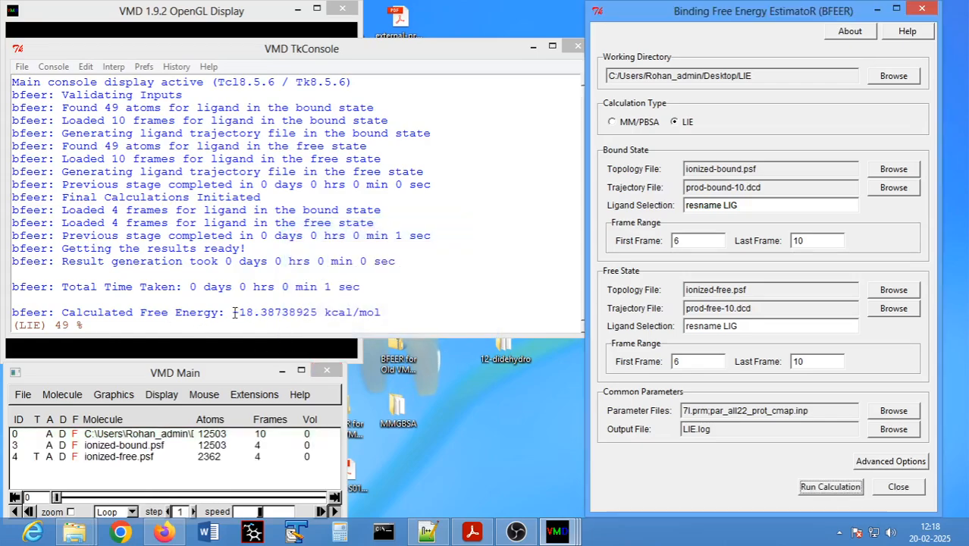
- Examine the calculated free energy in the Tk Console output, highlighting the start of its value
{"action": "left_click", "coordinate": [234, 312]}
{"action": "left_click_drag", "start_coordinate": [235, 312], "coordinate": [256, 312]}
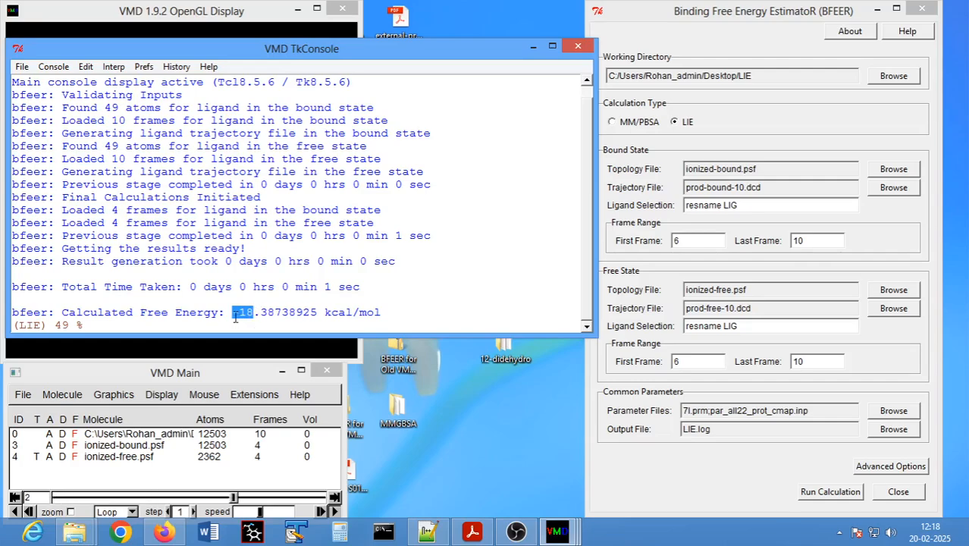
{"action": "left_click", "coordinate": [233, 329]}
{"action": "left_click_drag", "start_coordinate": [233, 313], "coordinate": [255, 313]}
- Switch to the LIE folder in File Explorer and open the LIE log file in TextPad
{"action": "left_click", "coordinate": [74, 533]}
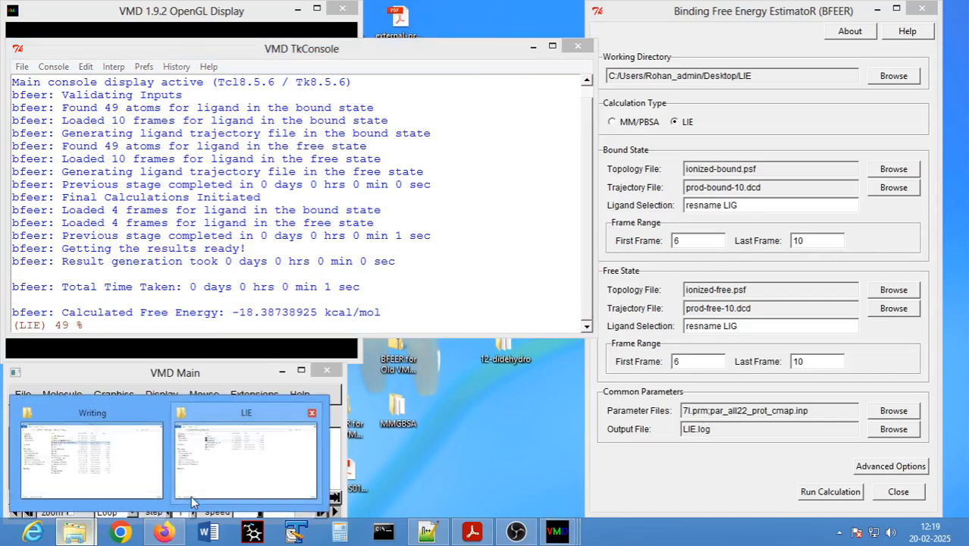
{"action": "left_click", "coordinate": [192, 500]}
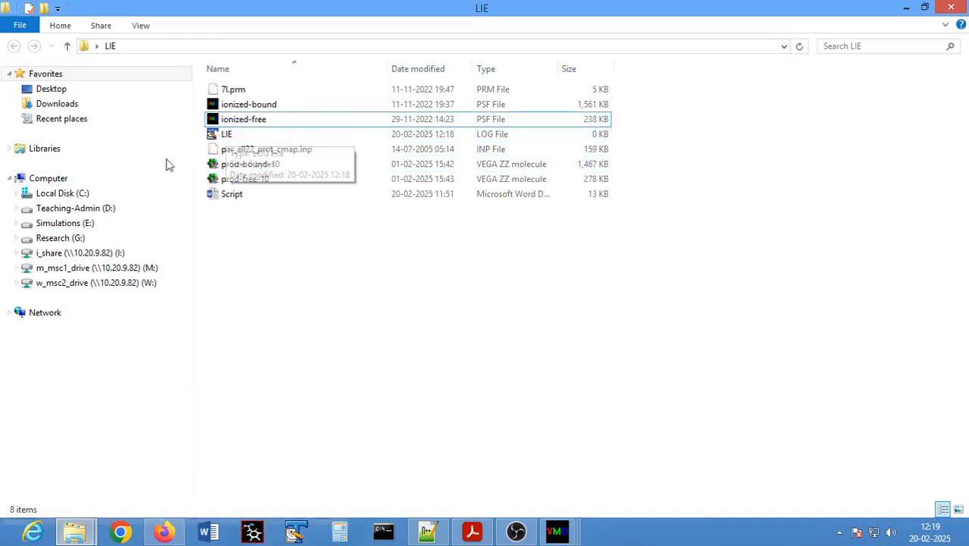
{"action": "double_click", "coordinate": [223, 136]}
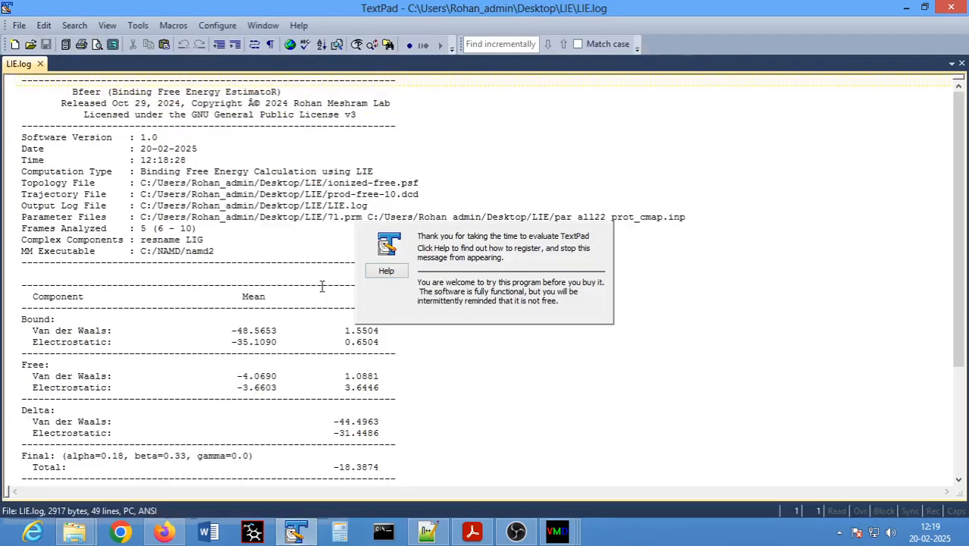
{"action": "left_click", "coordinate": [226, 217]}
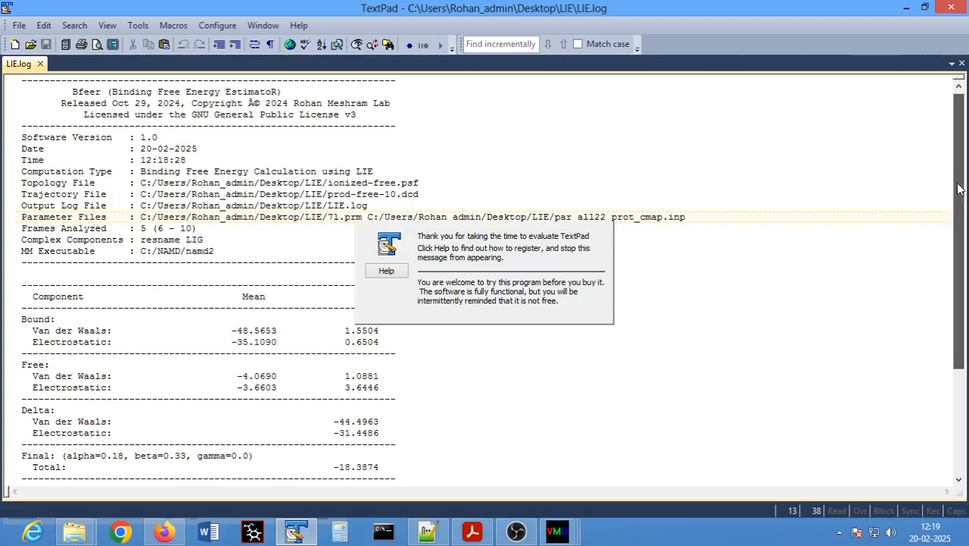
- Examine the energy component table in LIE.log, highlighting the Final label and the total binding free energy value
{"action": "scroll", "coordinate": [962, 212], "scroll_direction": "down", "scroll_amount": 1}
{"action": "left_click_drag", "start_coordinate": [961, 212], "coordinate": [962, 217]}
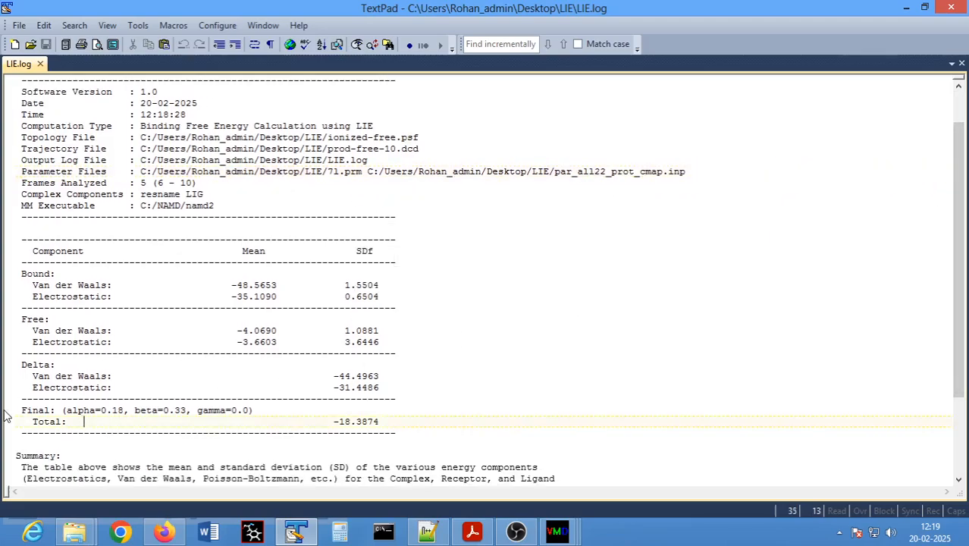
{"action": "left_click_drag", "start_coordinate": [22, 411], "coordinate": [52, 411]}
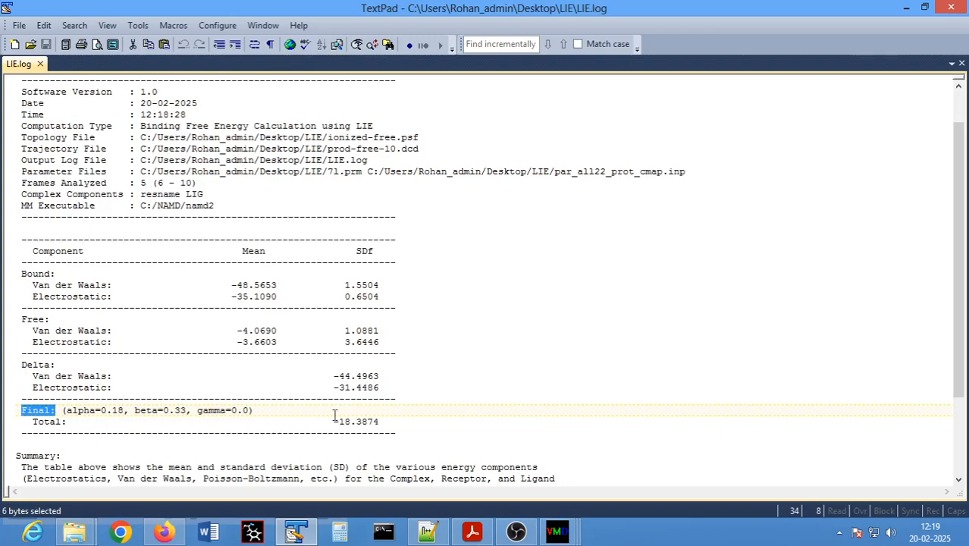
{"action": "left_click_drag", "start_coordinate": [334, 422], "coordinate": [375, 422]}
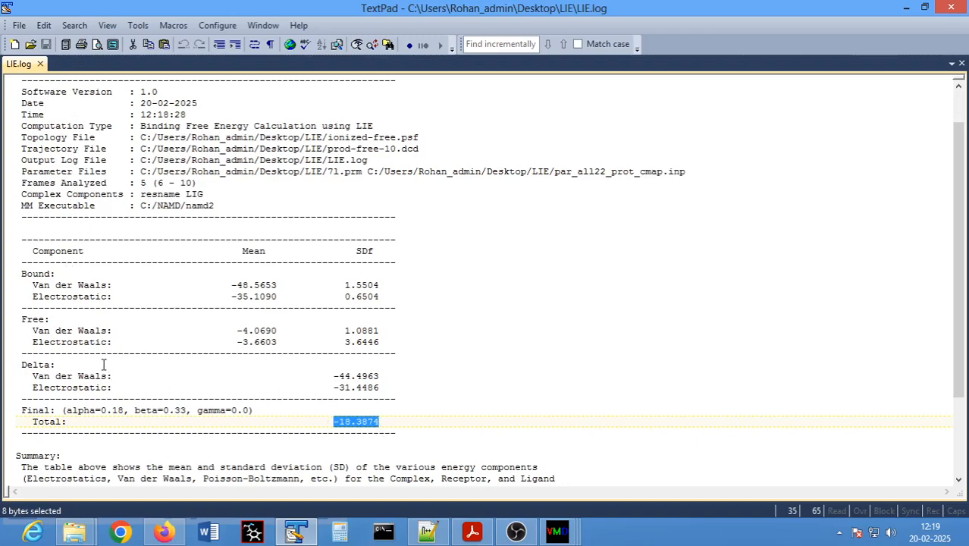
{"action": "left_click", "coordinate": [334, 369]}
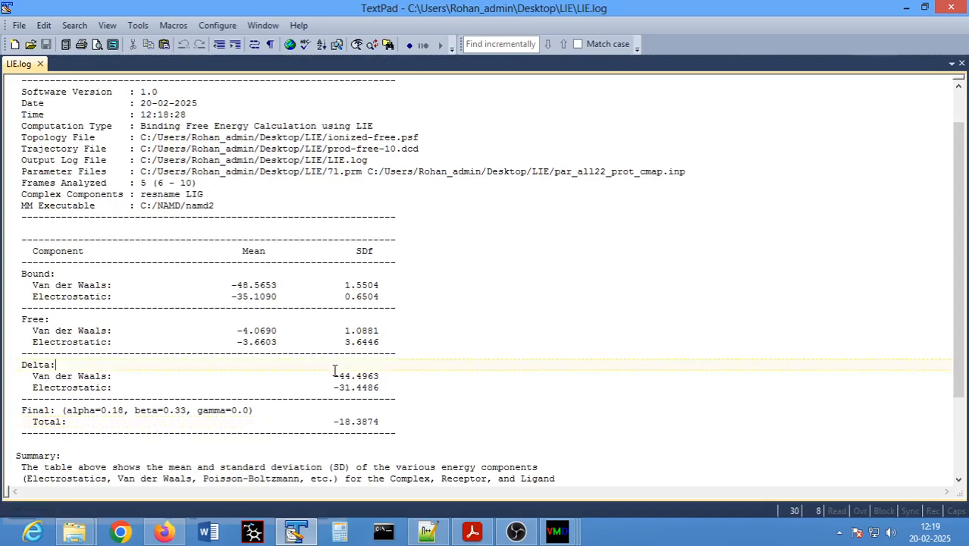
- Minimize TextPad and the LIE folder window, and return to the BFEER window in VMD
{"action": "left_click", "coordinate": [908, 9]}
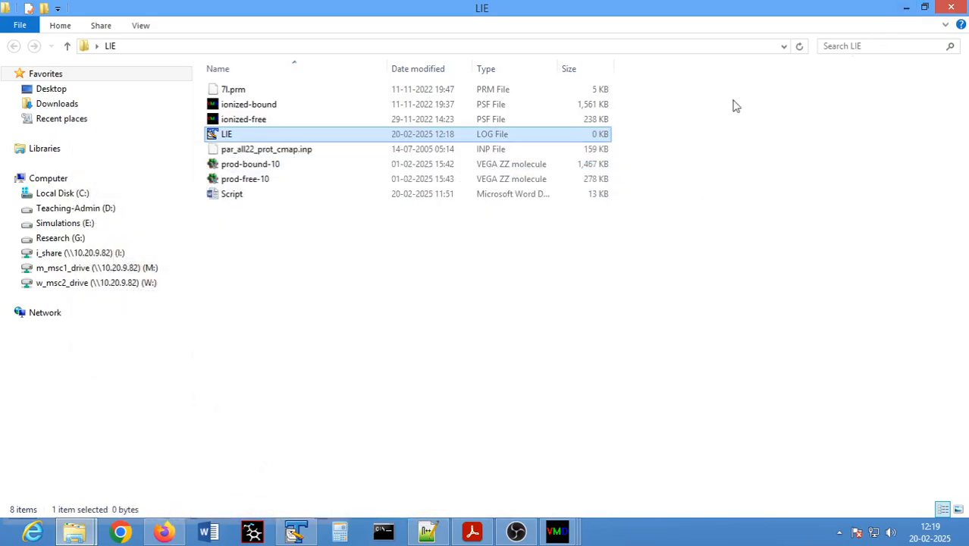
{"action": "left_click", "coordinate": [908, 10]}
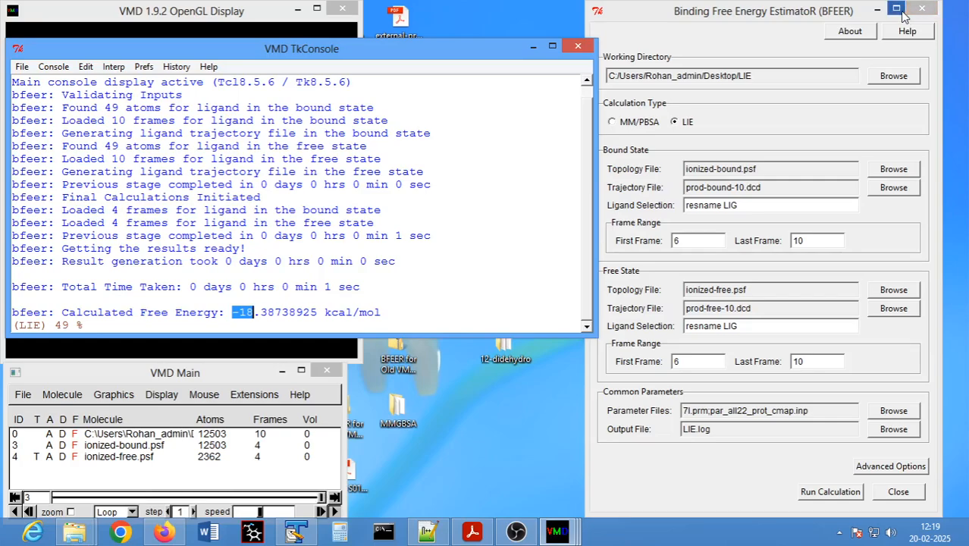
{"action": "left_click", "coordinate": [705, 17]}
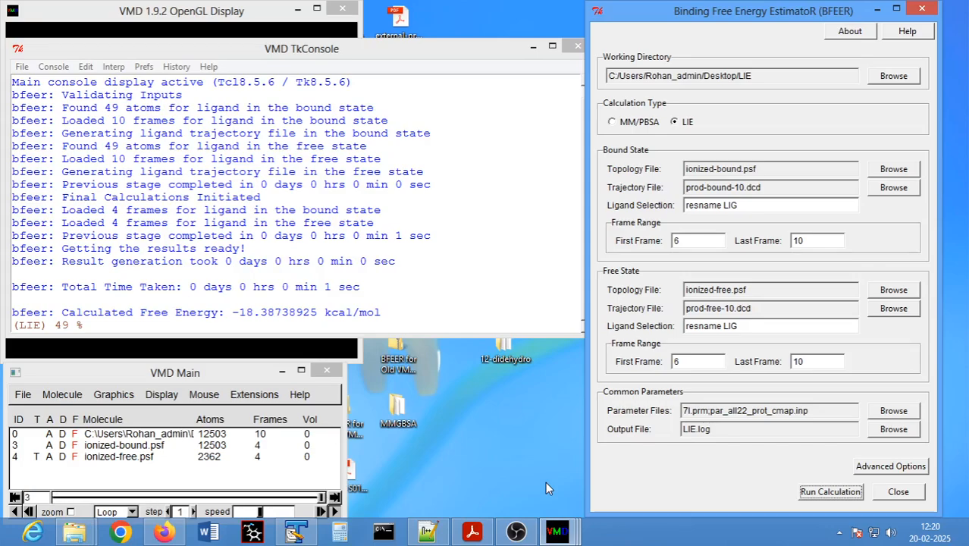
{"action": "left_click", "coordinate": [520, 533]}
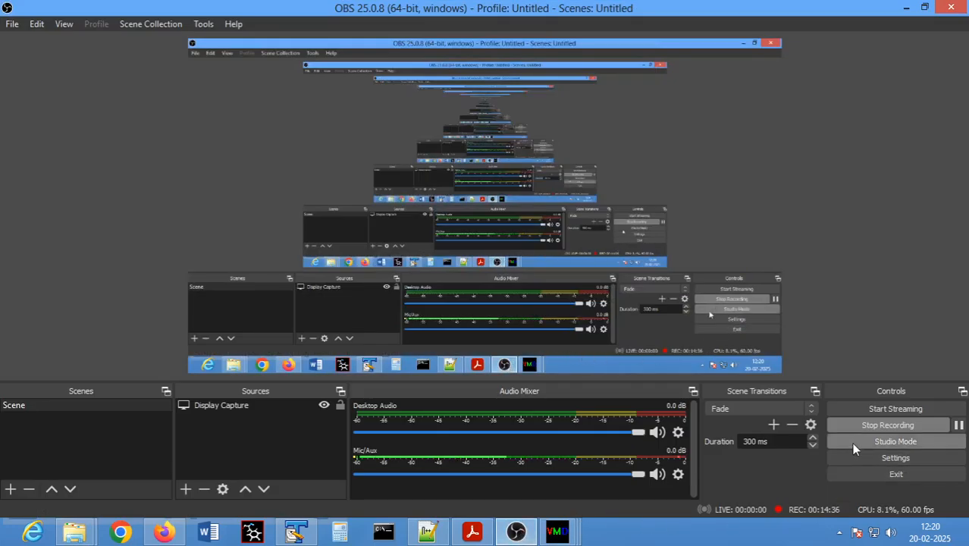